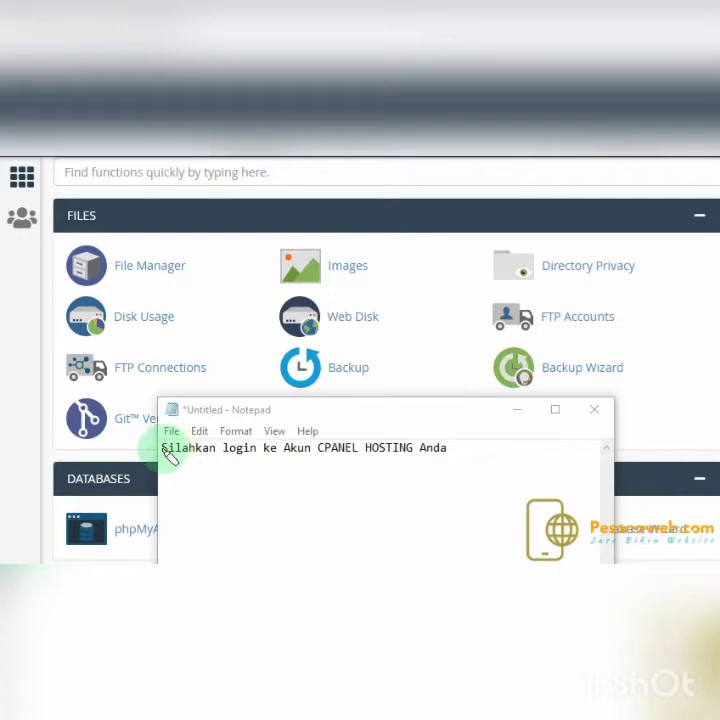
Step: Minimize the Notepad note and open the public_html folder in cPanel's File Manager
drag(170, 451, 453, 458)
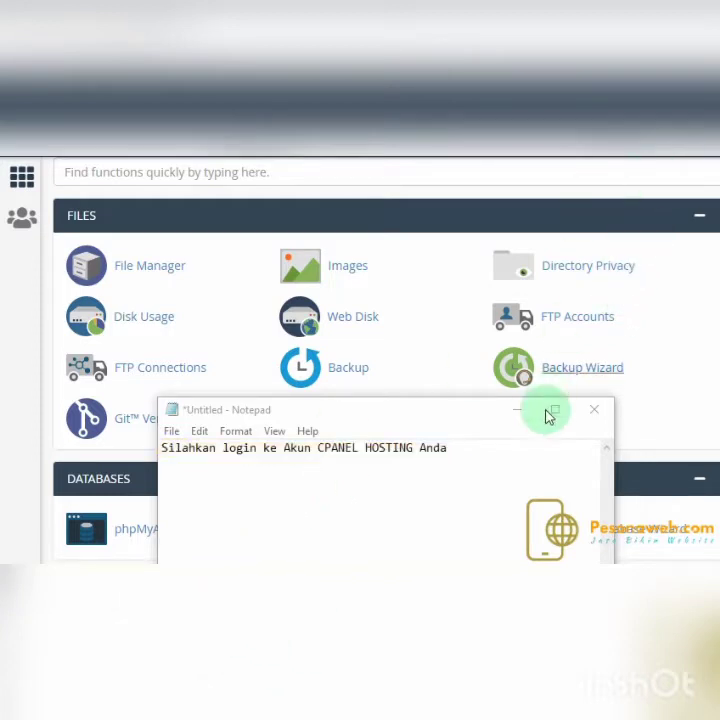
click(518, 410)
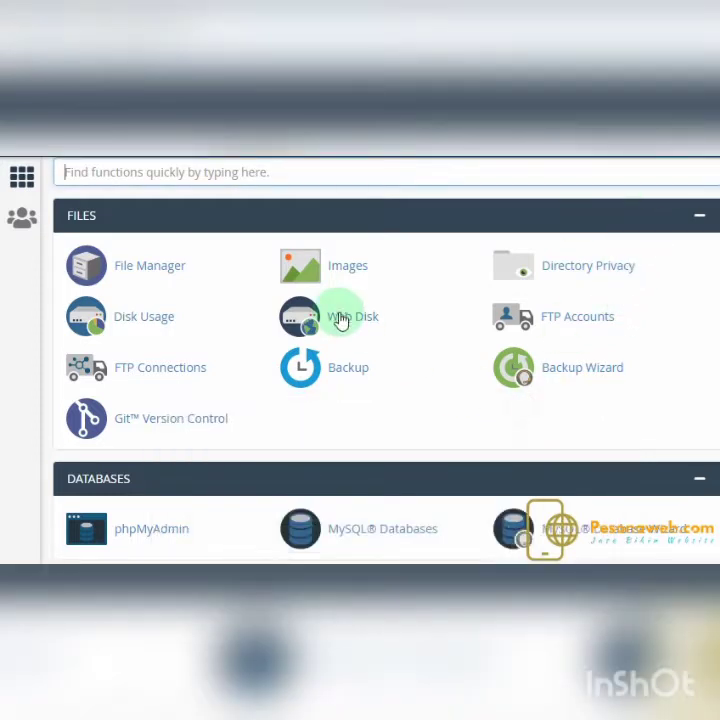
click(143, 268)
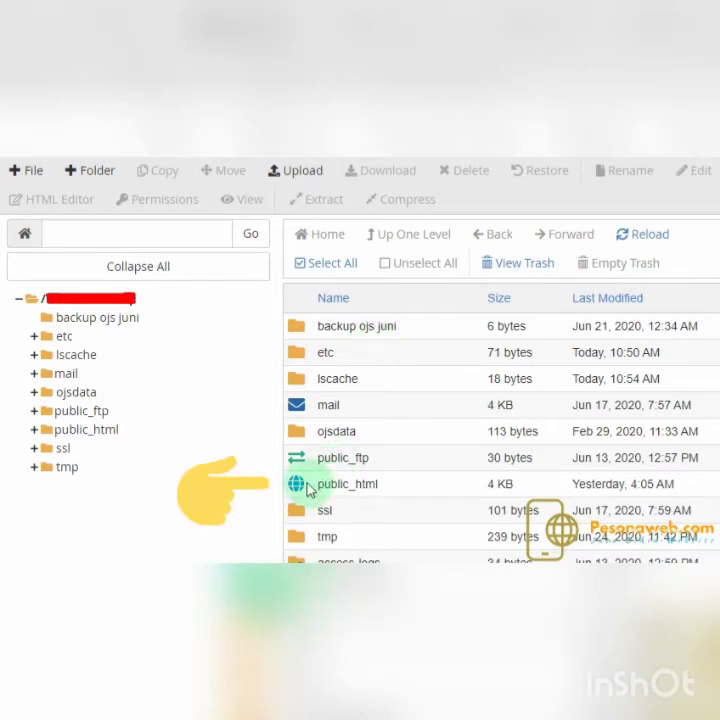
double_click(300, 488)
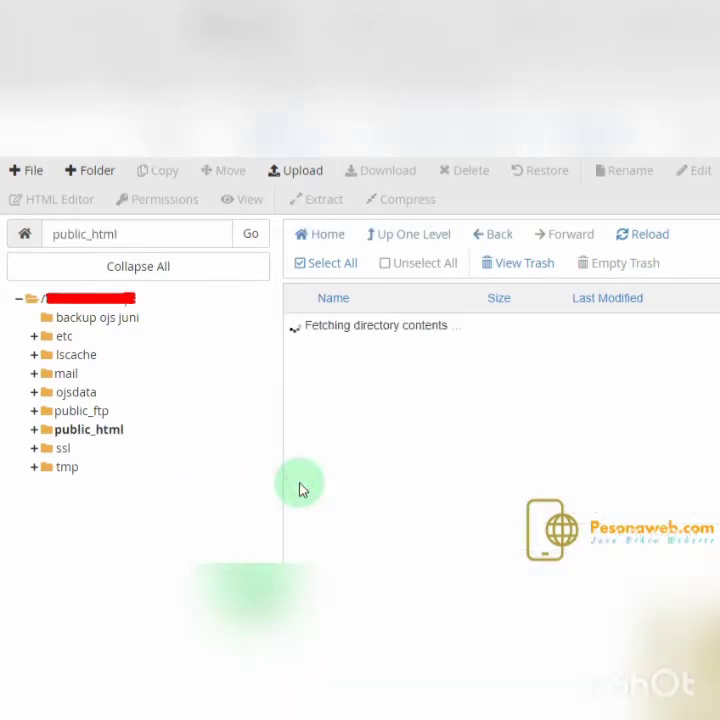
scroll(360, 457, down, 3)
scroll(360, 457, up, 3)
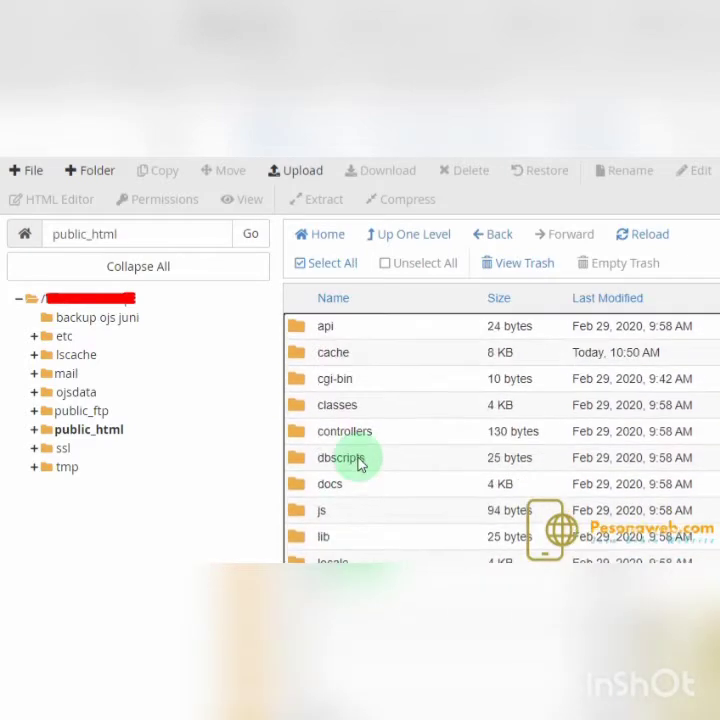
scroll(360, 457, down, 1)
scroll(359, 457, down, 5)
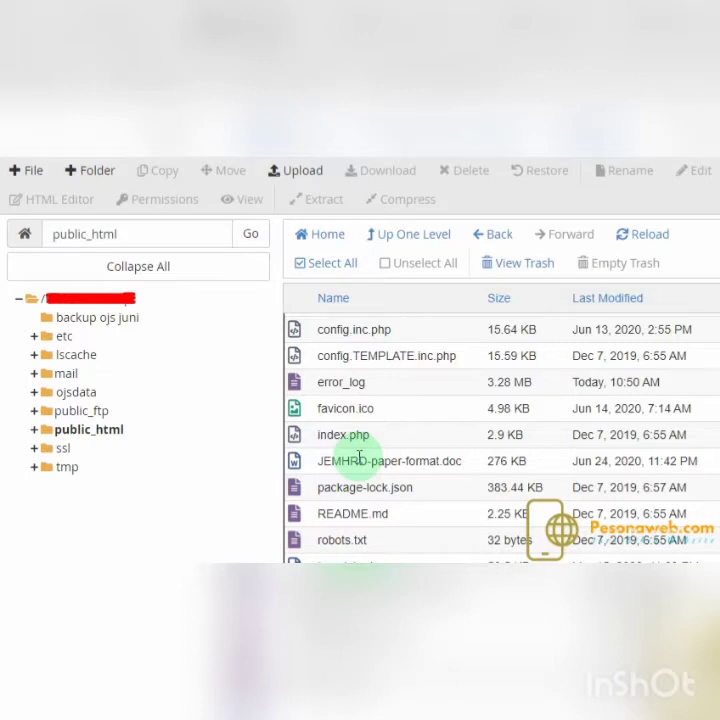
Step: Upload the Templateku Word file from the Documents folder to public_html
click(296, 178)
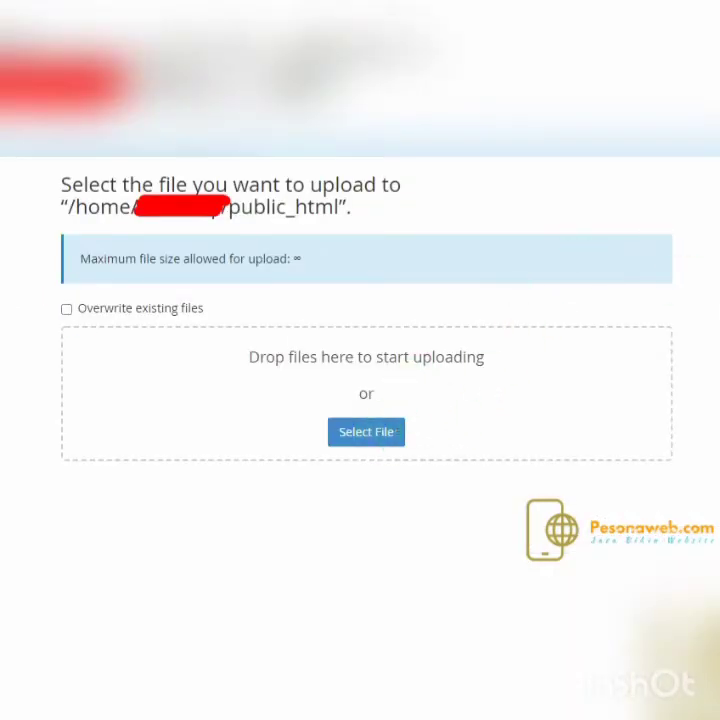
click(379, 438)
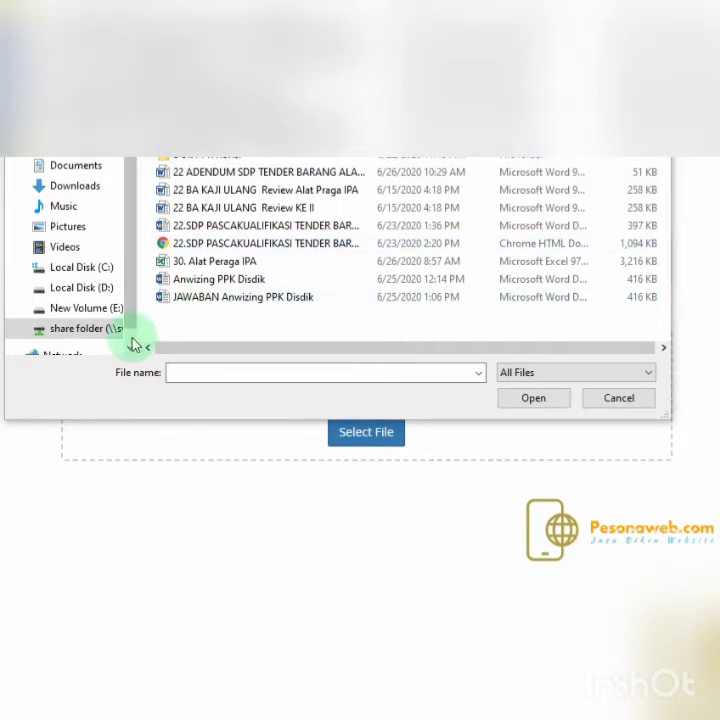
scroll(133, 344, down, 1)
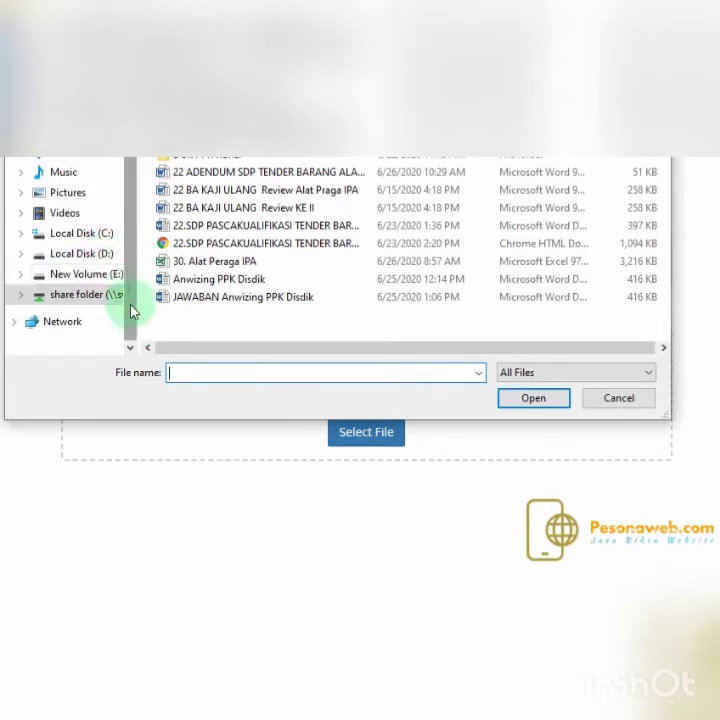
scroll(135, 295, up, 1)
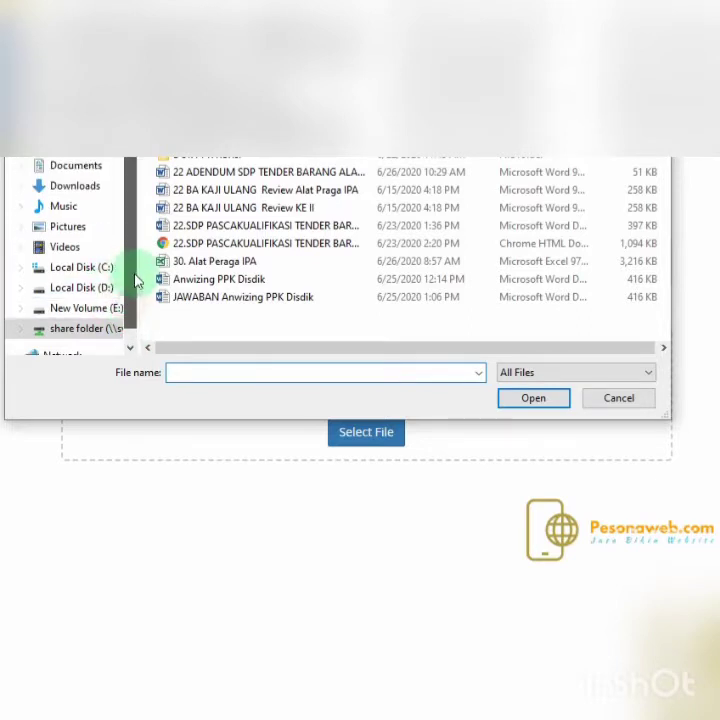
click(76, 166)
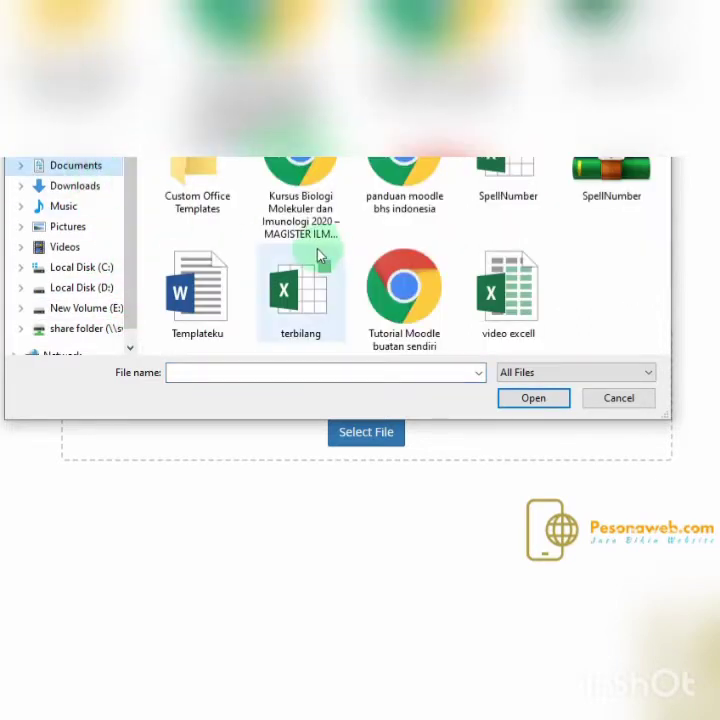
click(190, 263)
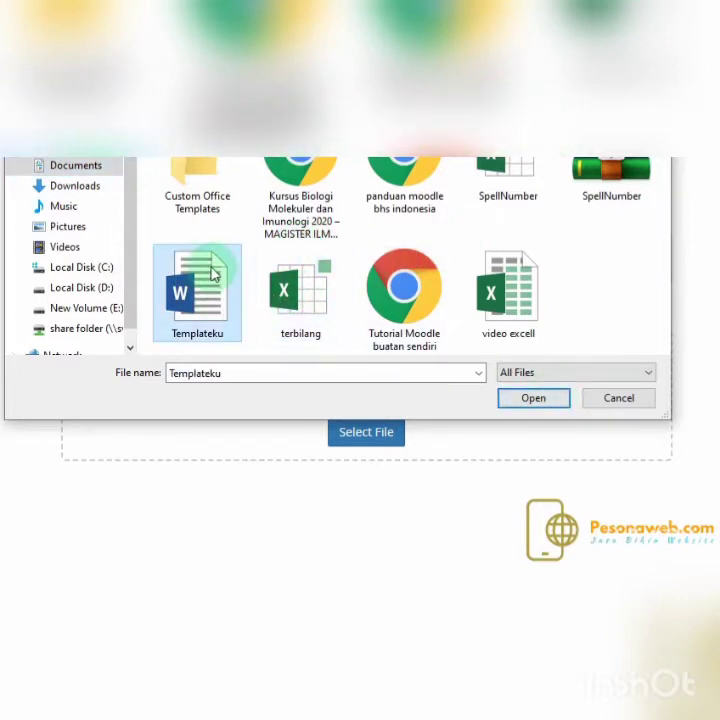
click(527, 402)
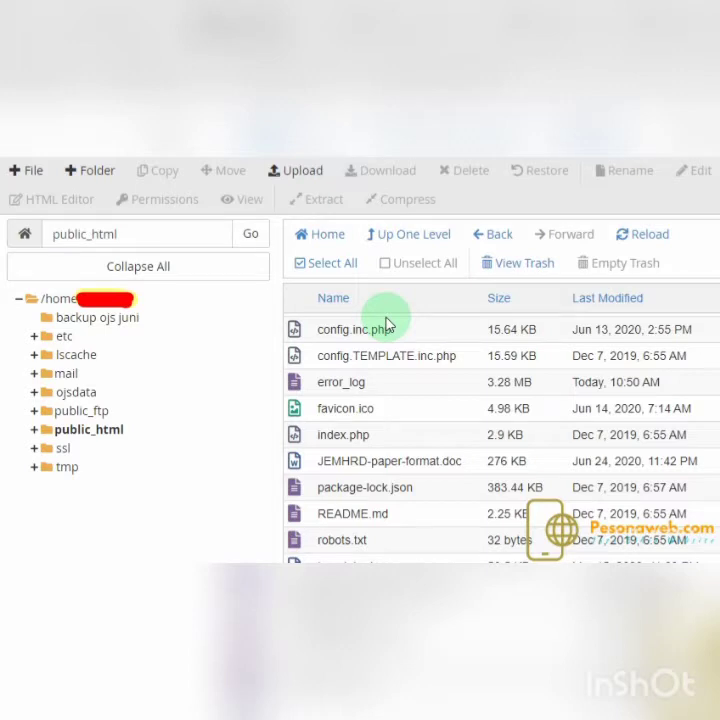
Step: Refresh the public_html listing and select the uploaded Templateku.docx file
scroll(390, 386, up, 2)
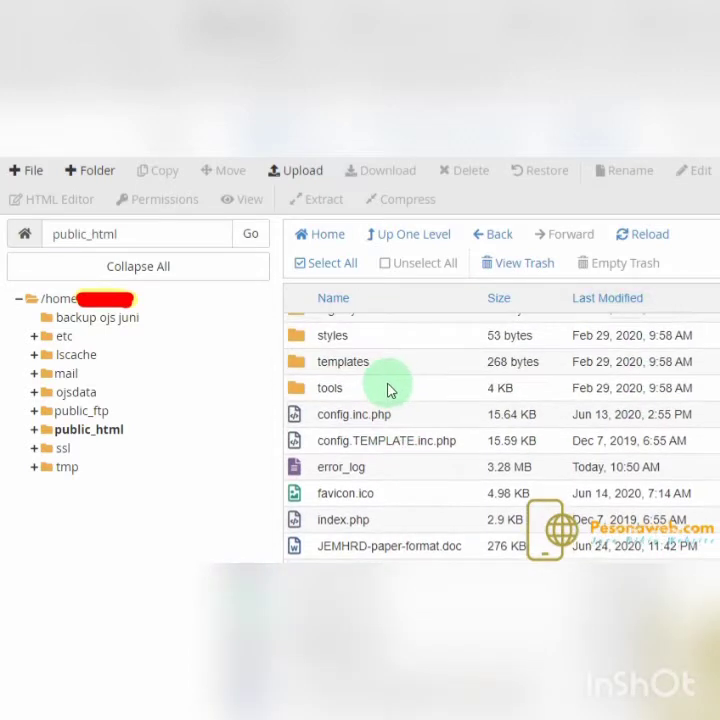
scroll(375, 390, down, 2)
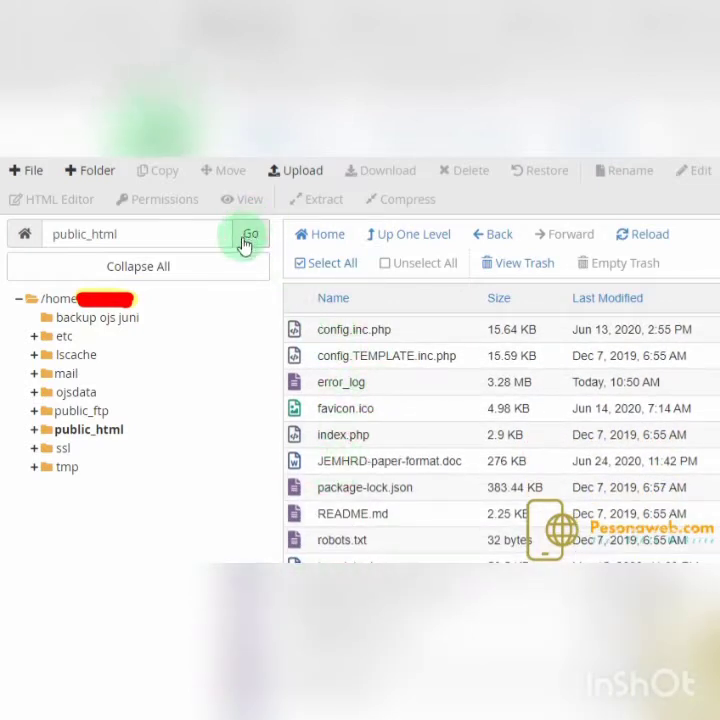
click(257, 239)
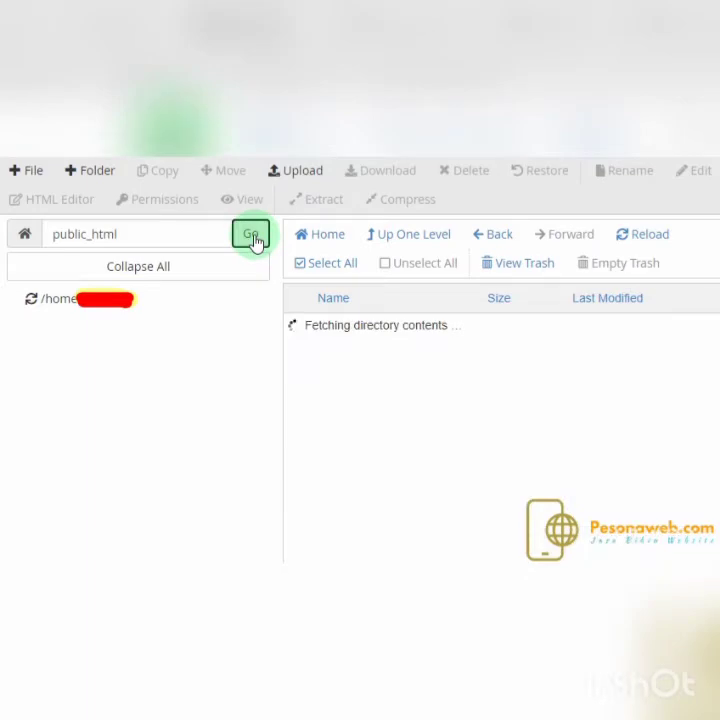
scroll(366, 400, down, 8)
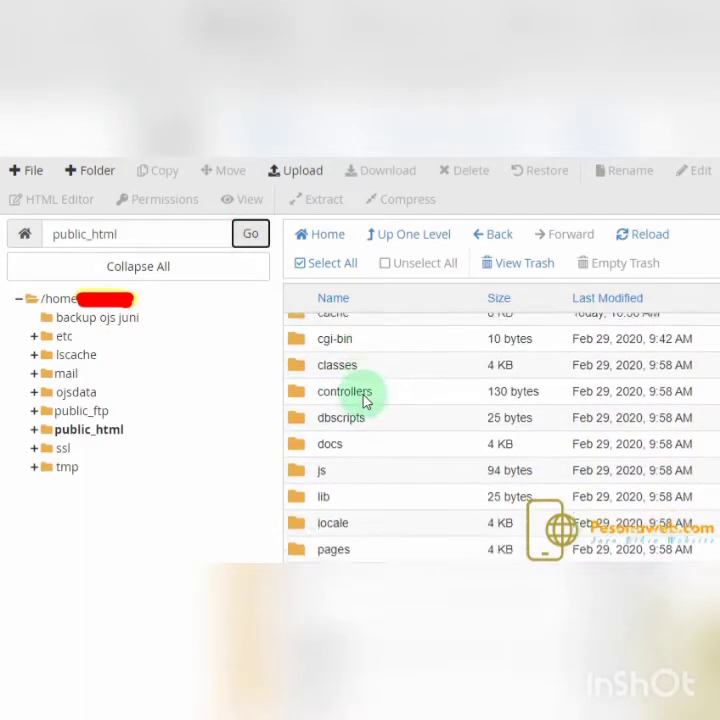
scroll(366, 400, down, 3)
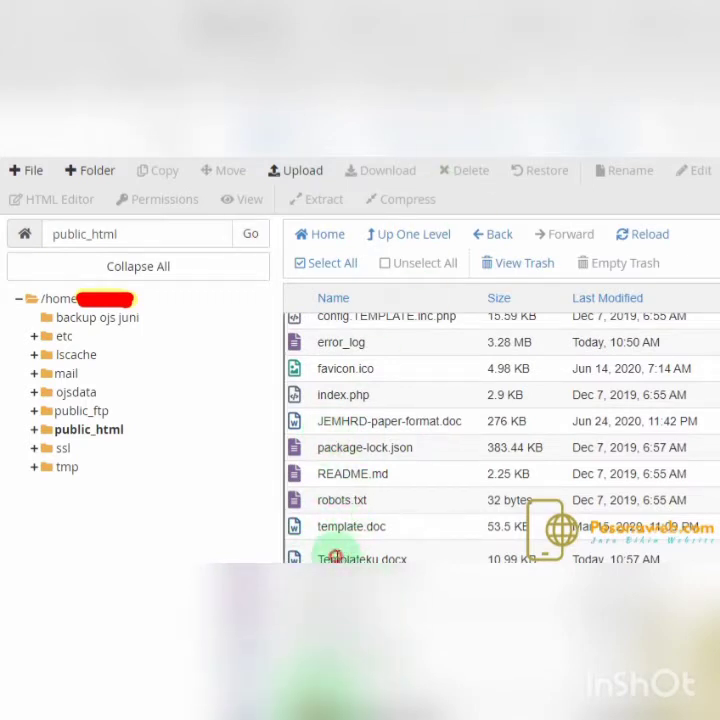
click(298, 556)
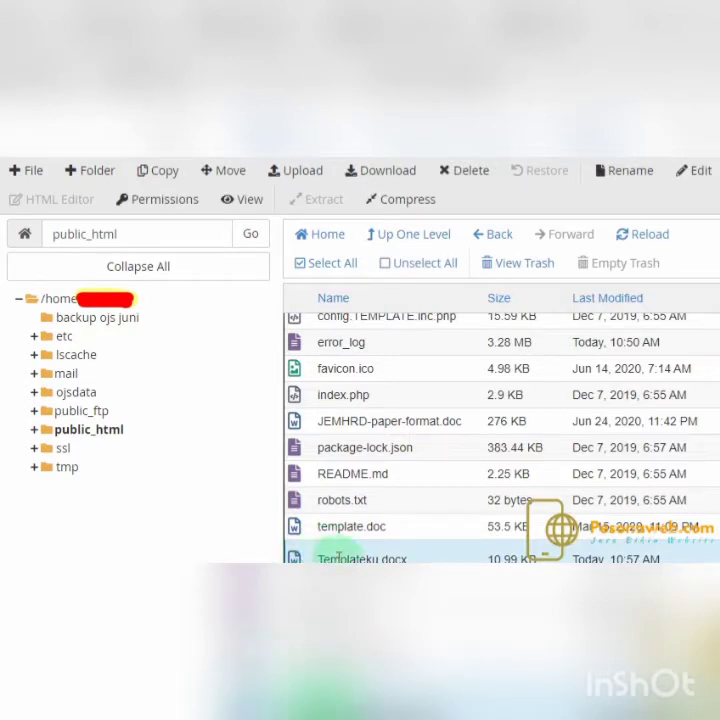
scroll(434, 390, down, 1)
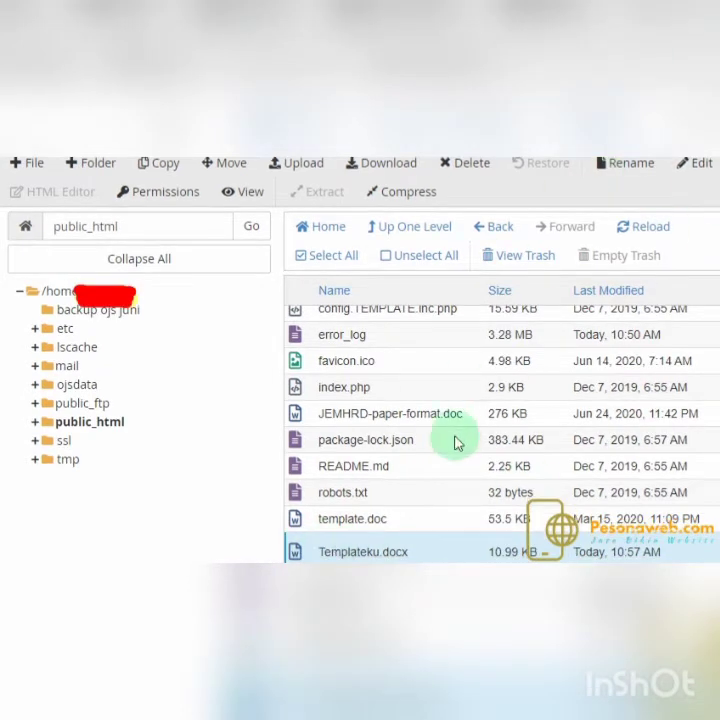
Step: Copy the file name Templateku.docx from its Rename dialog, and cancel the renaming
click(302, 556)
click(302, 556)
right_click(302, 554)
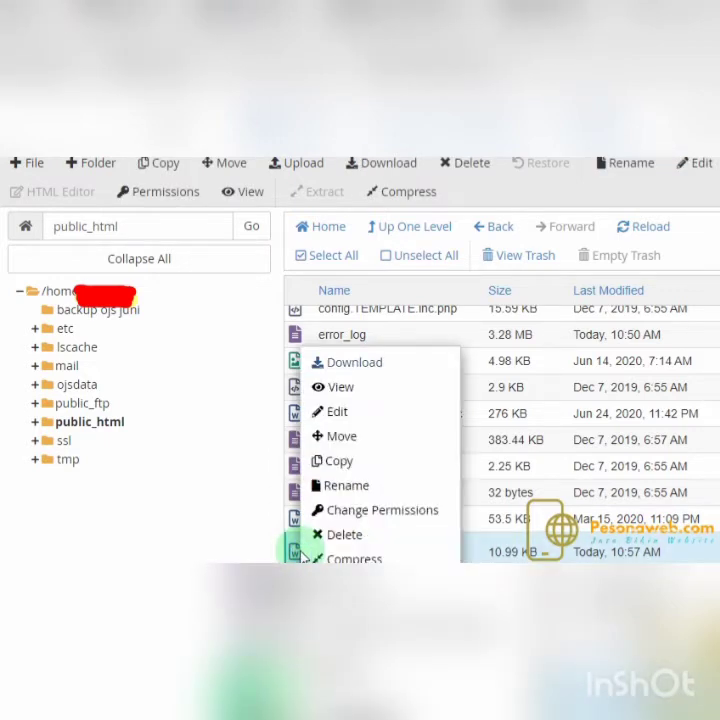
click(346, 487)
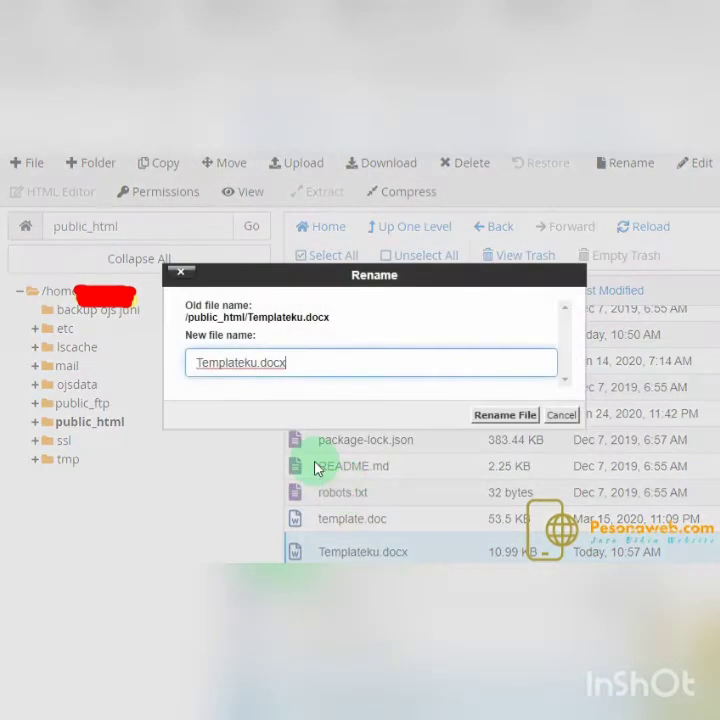
drag(248, 319, 333, 318)
right_click(320, 322)
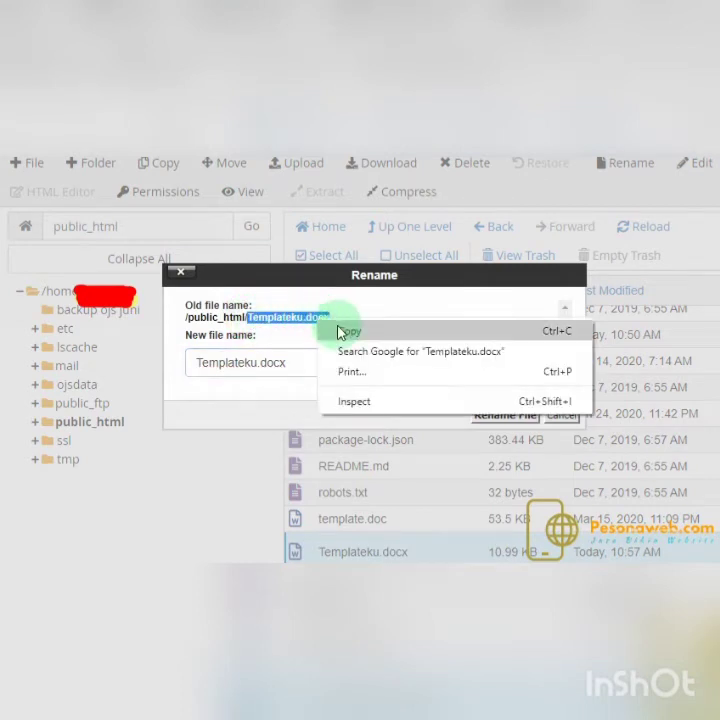
click(344, 332)
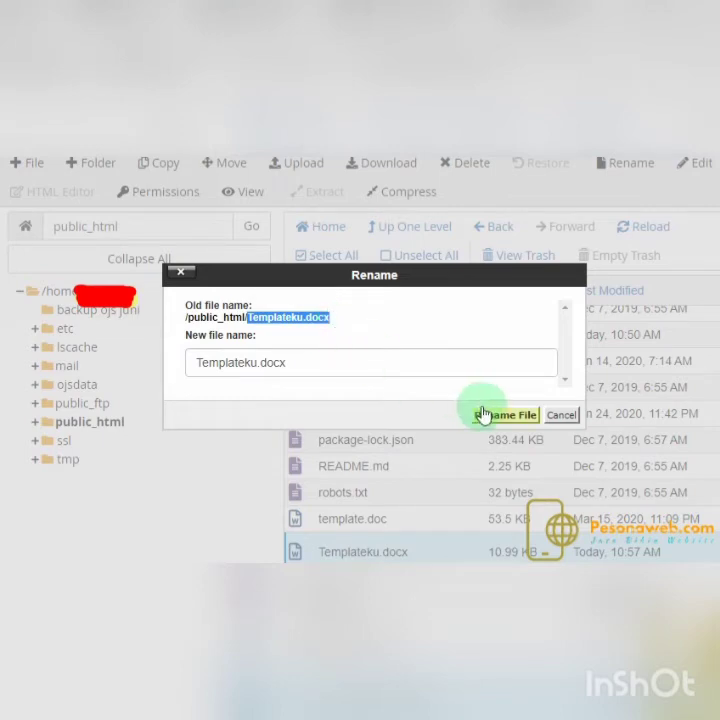
click(563, 417)
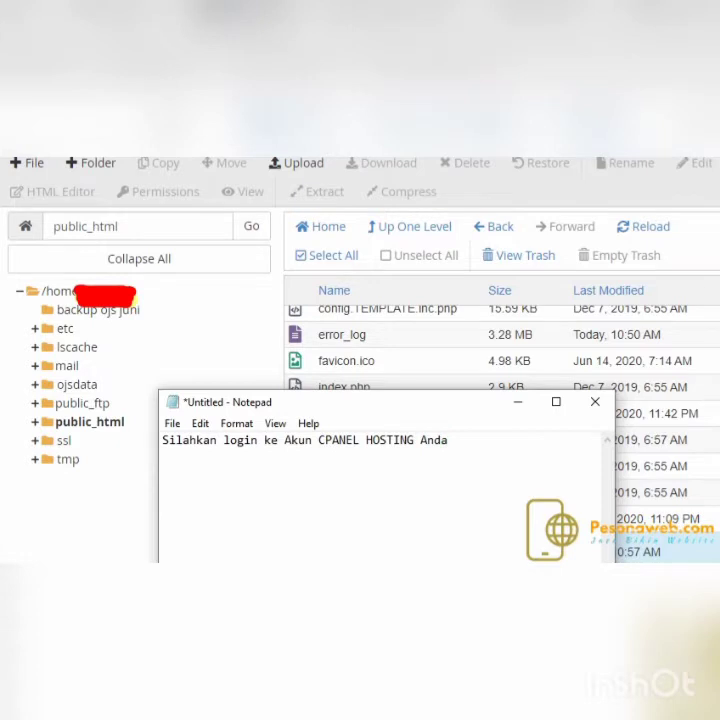
Step: Switch to Notepad and add the line "setelah dicopy link tadi kita tambahkan di link website" below the existing text
text(setela)
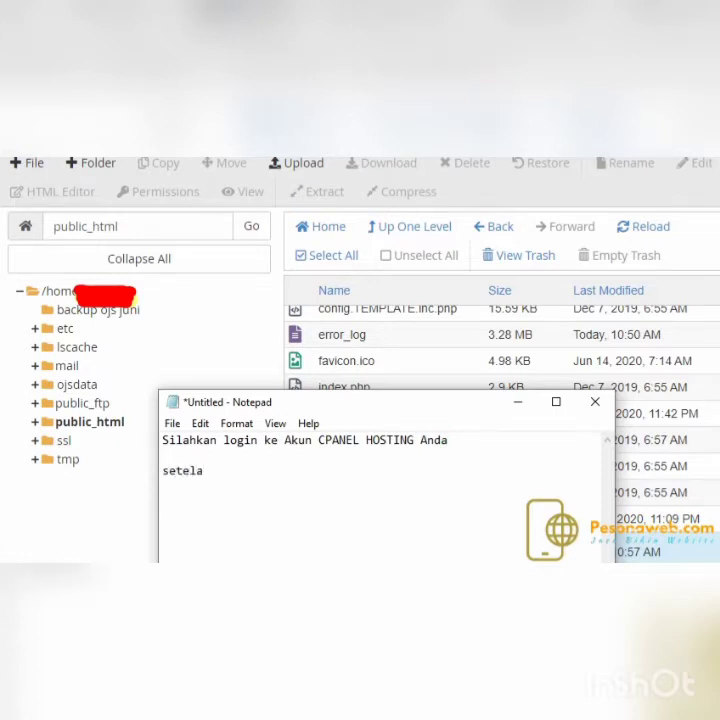
text(h dicp)
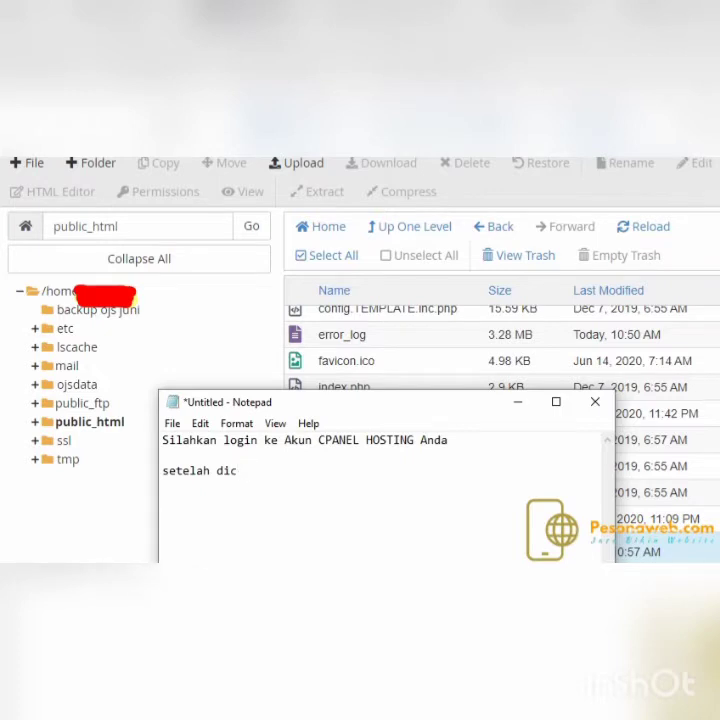
text(opy link )
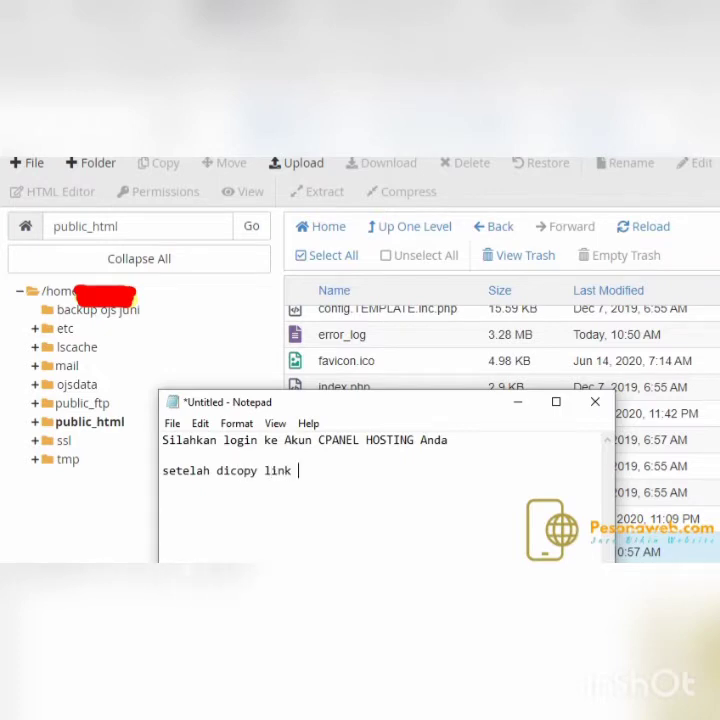
text(tadi kita)
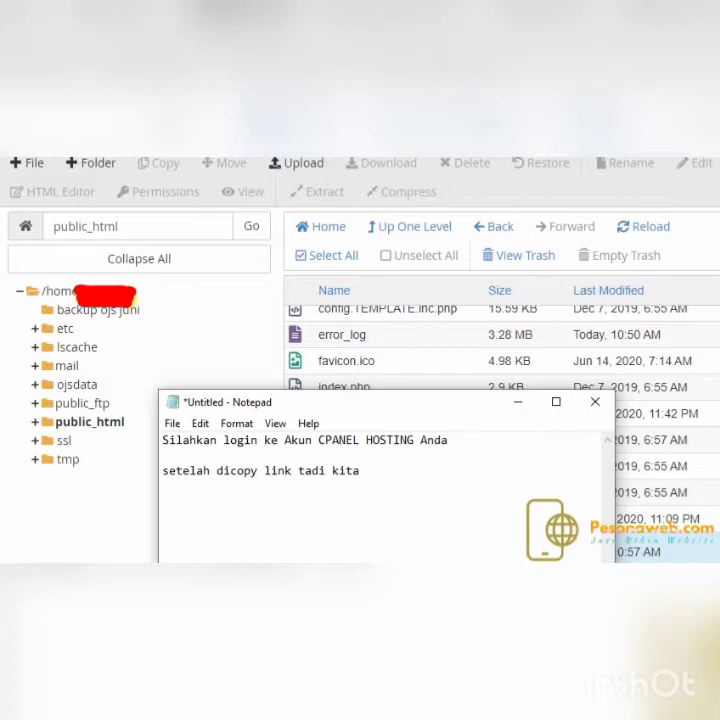
text(tamb)
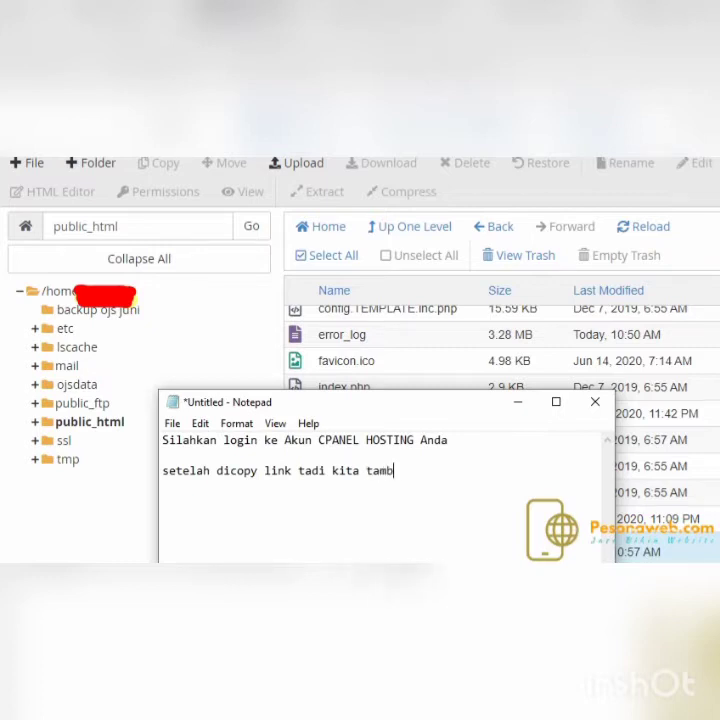
text(ahkan di l)
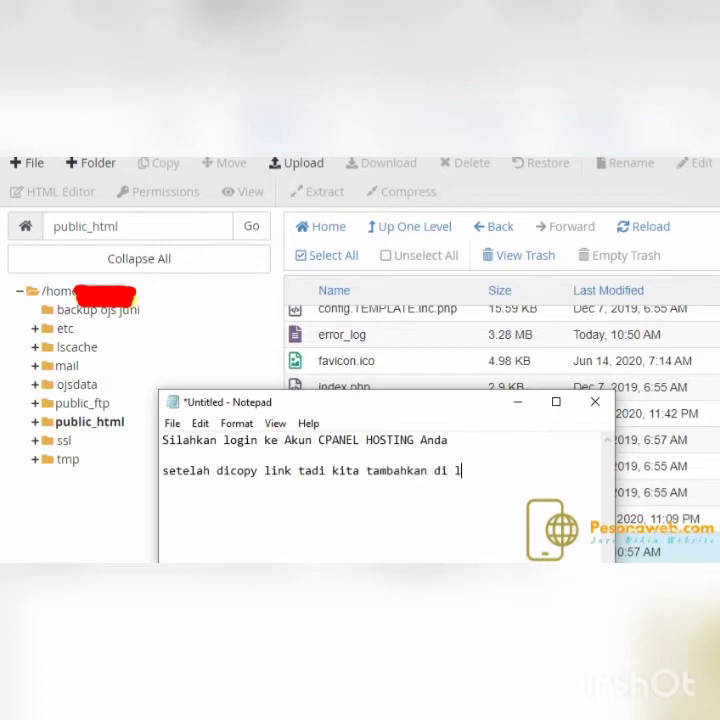
text(ink we)
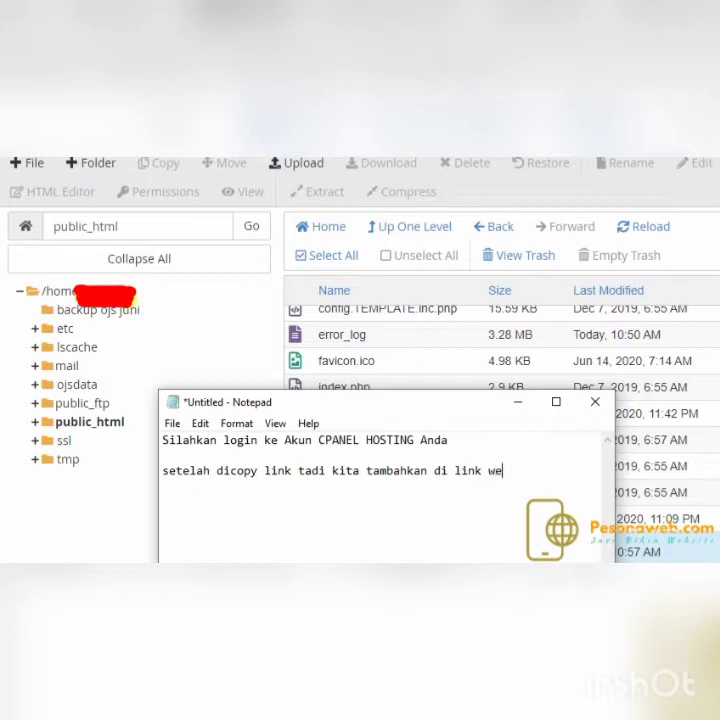
text(bist)
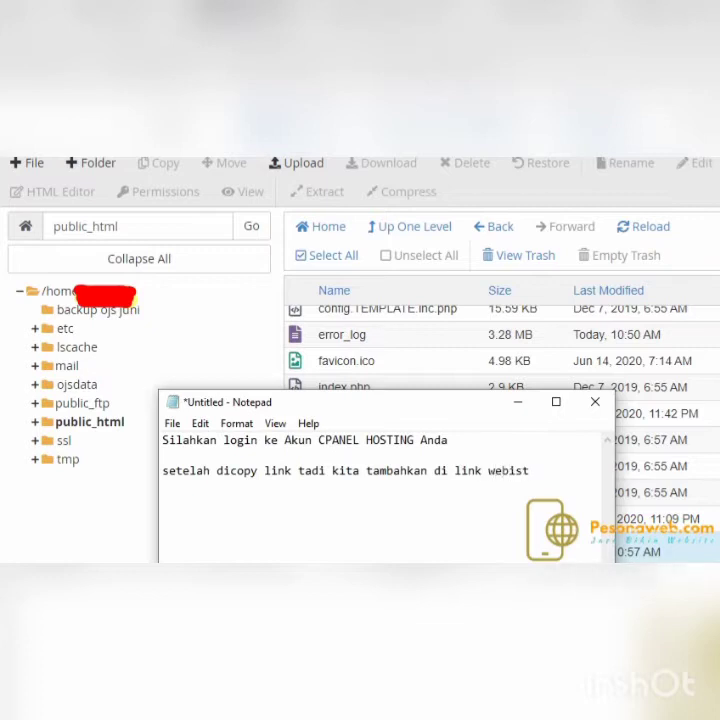
key(BackSpace)
key(BackSpace)
key(BackSpace)
text(site)
key(Return)
text(http:)
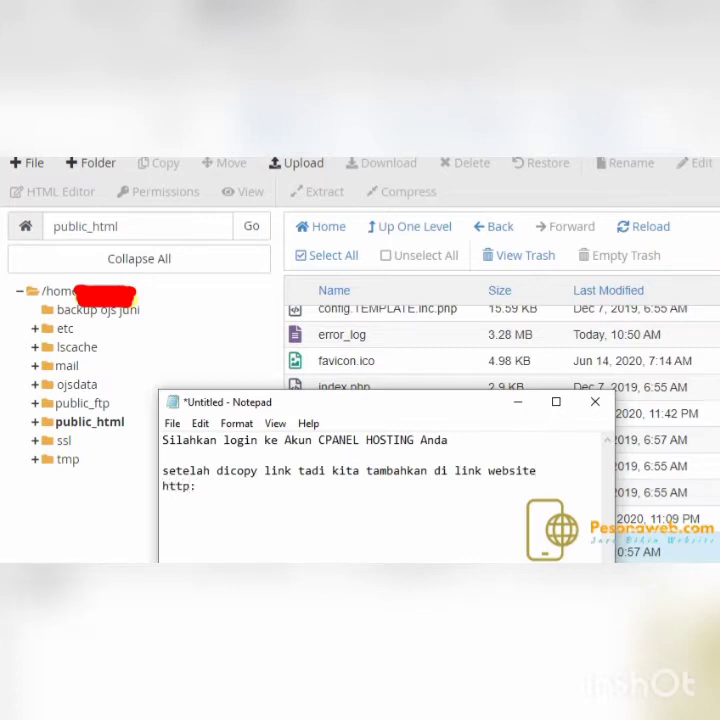
text(//je)
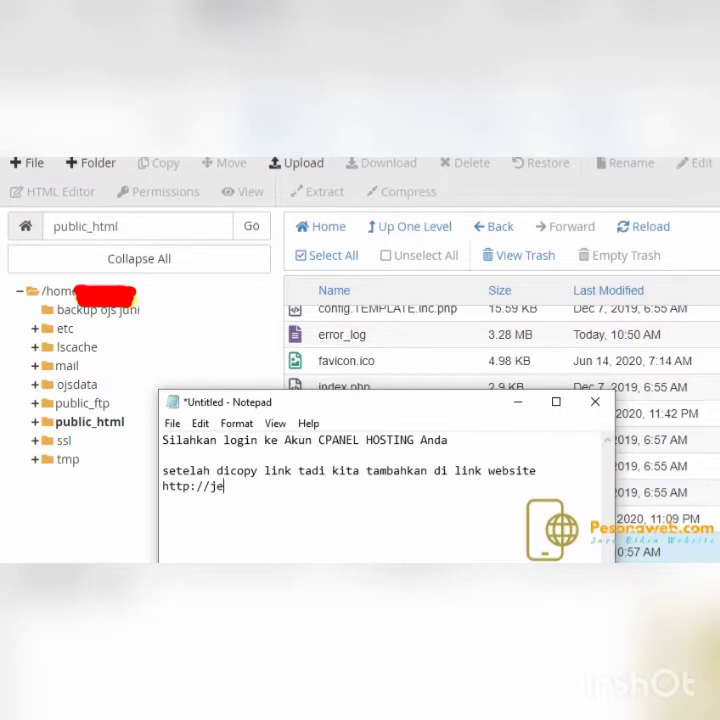
text(mhar)
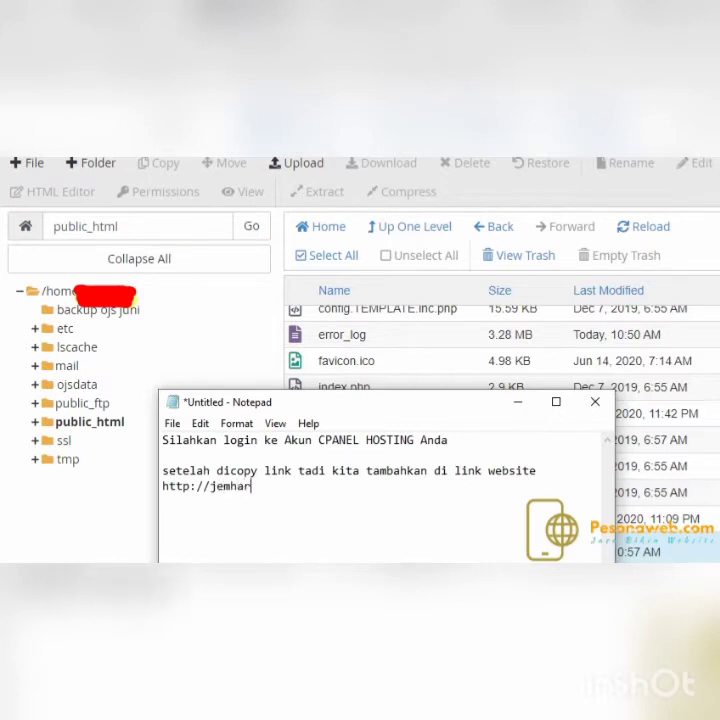
key(BackSpace)
key(BackSpace)
text(rd.com/)
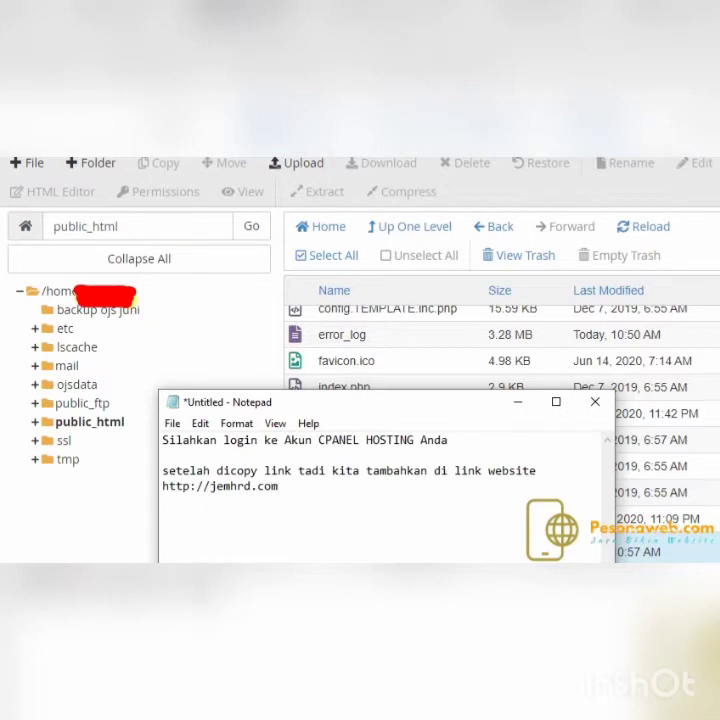
right_click(287, 487)
click(329, 558)
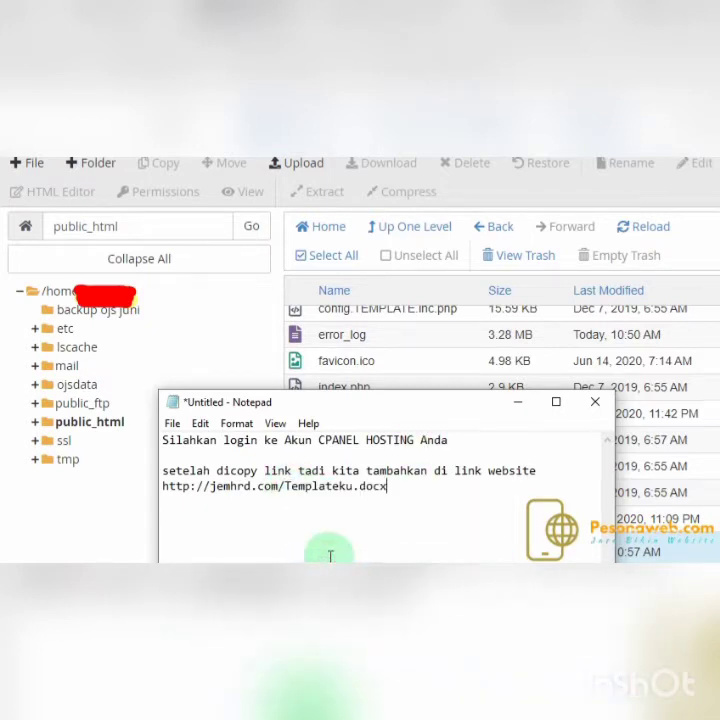
click(197, 487)
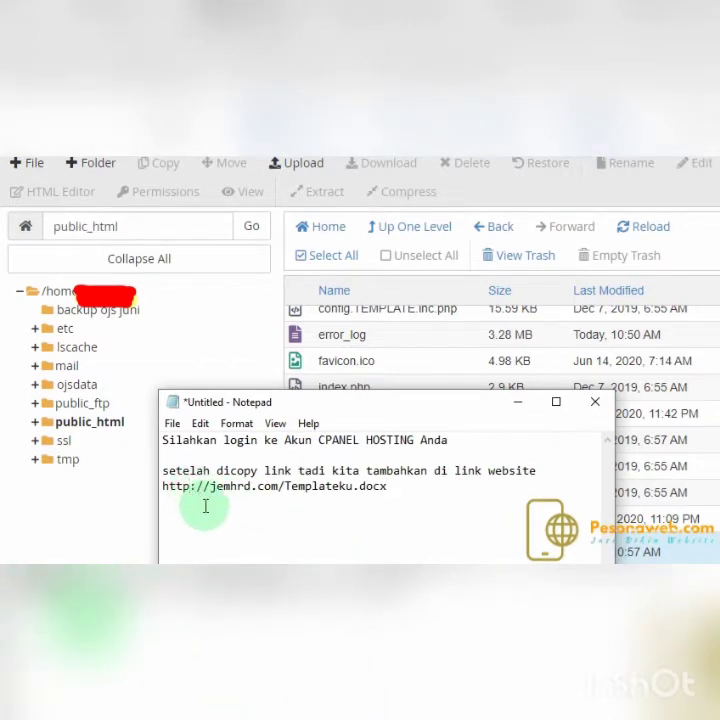
text(s)
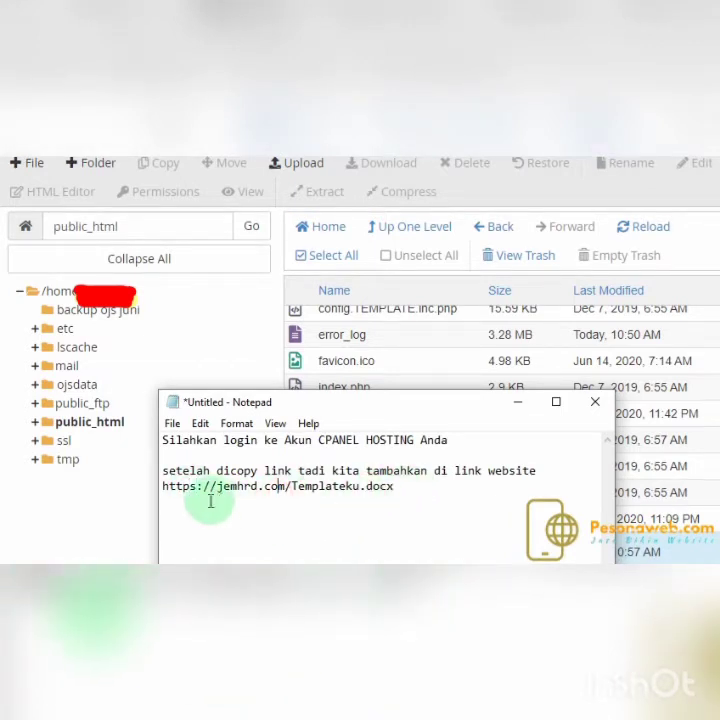
drag(165, 489, 397, 490)
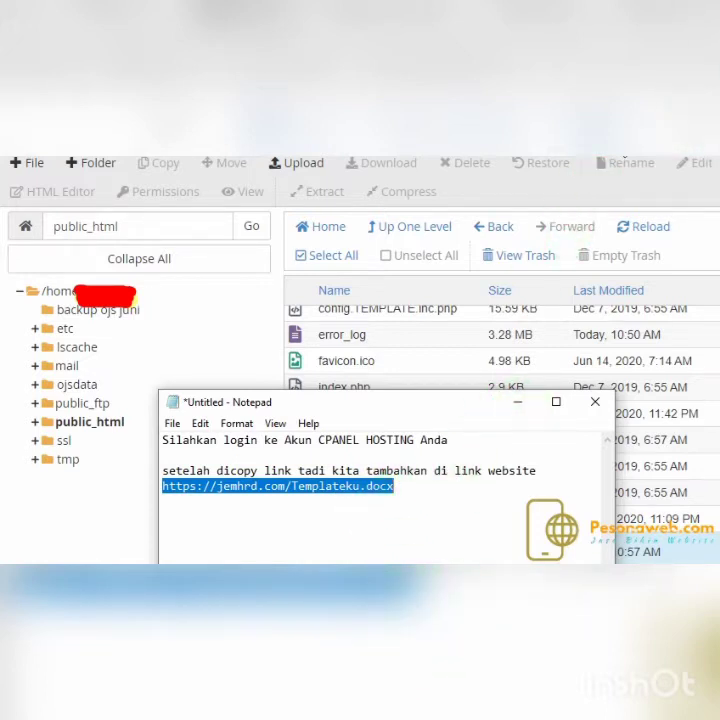
click(519, 402)
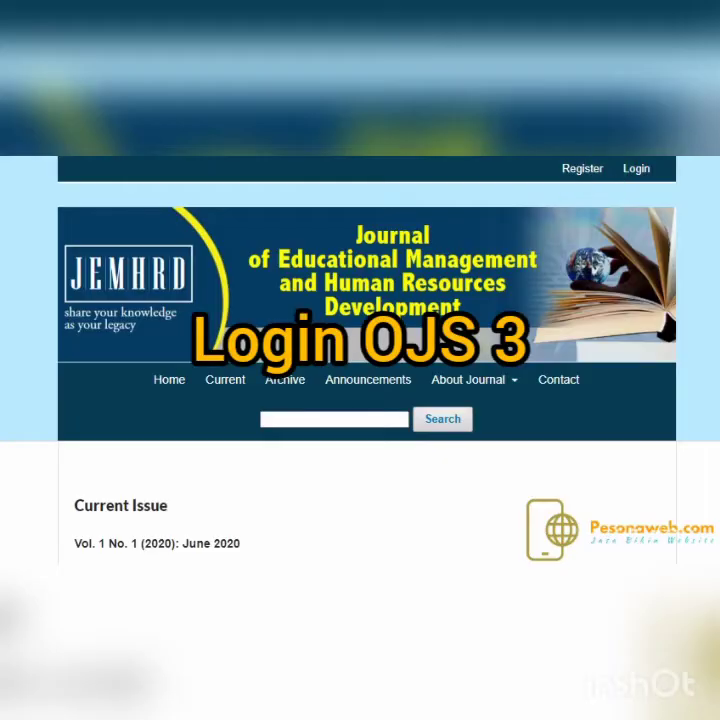
Step: Return to Notepad, add the line "Kemudian kita login ke website OJS" below the link, and minimize it
key(alt+Tab)
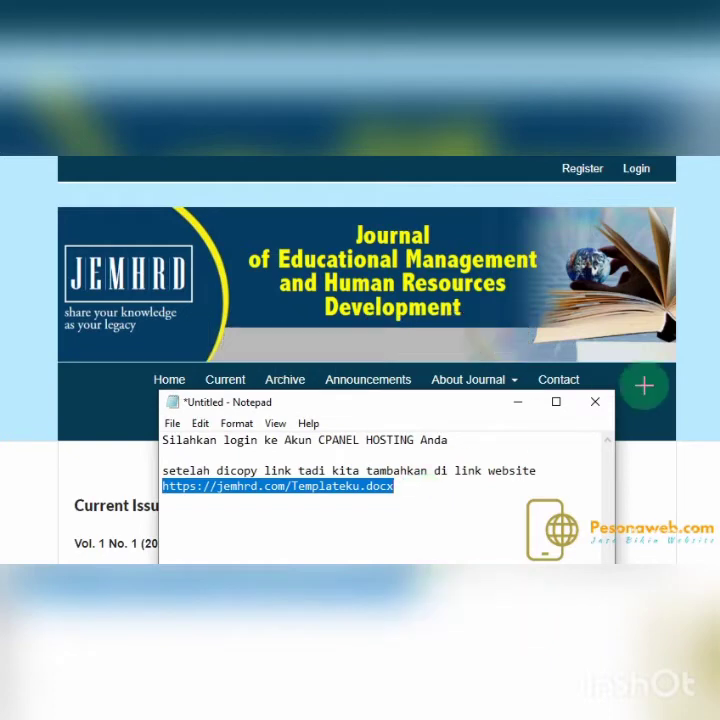
click(460, 500)
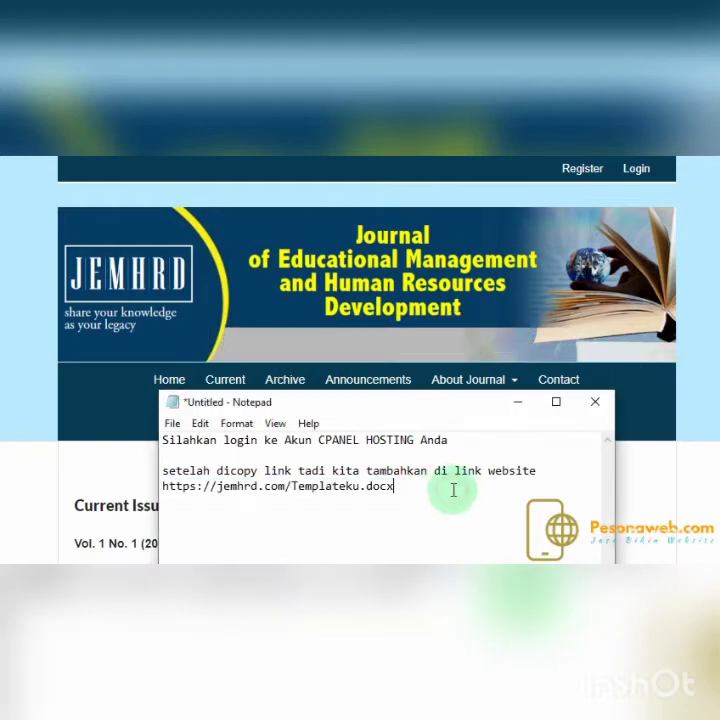
text(Kemudi)
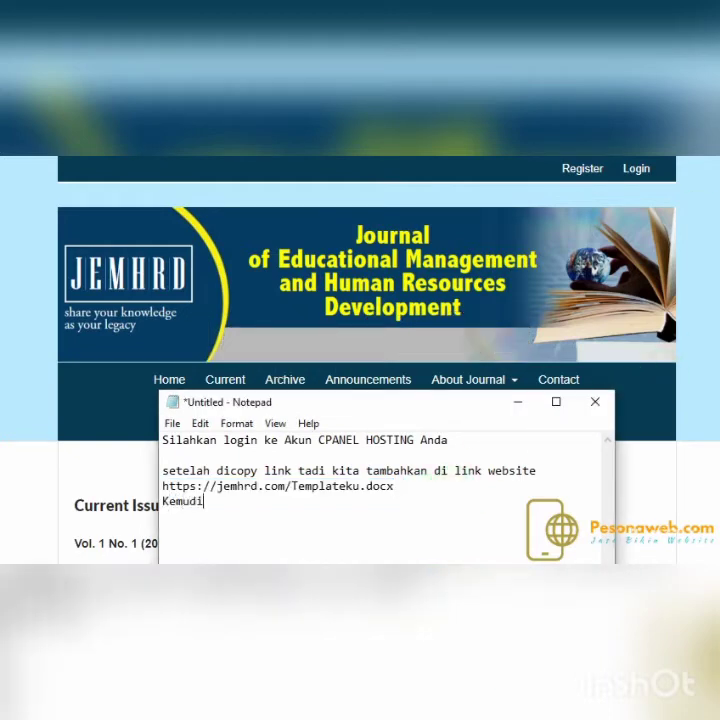
text(an kita)
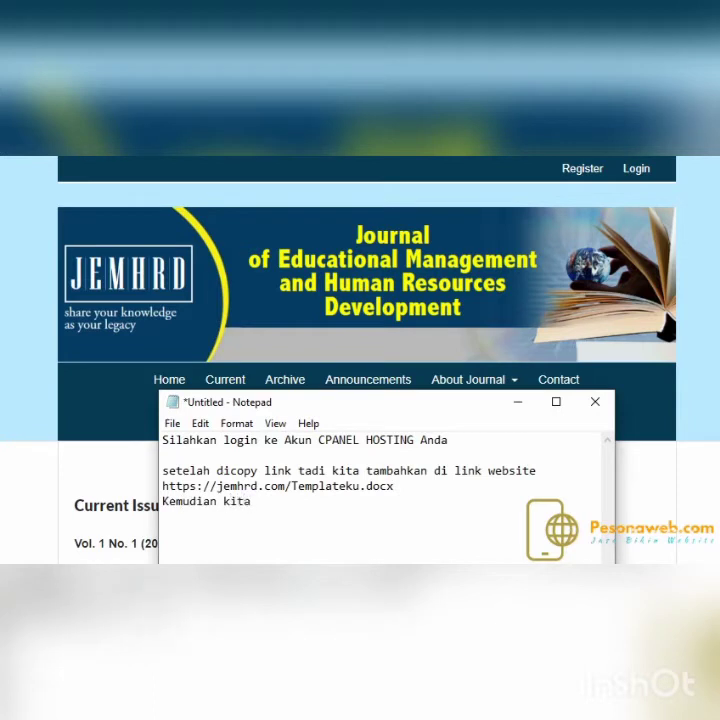
text( login)
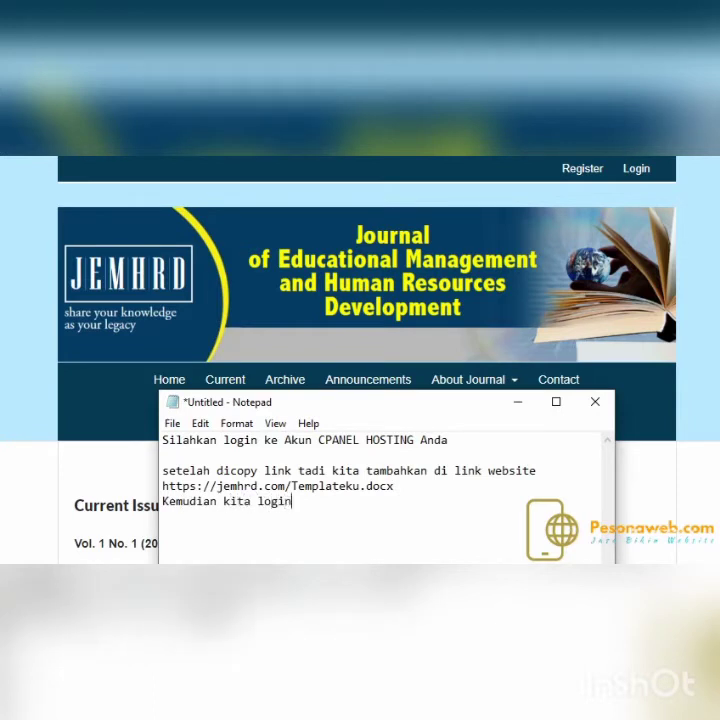
text( ke webiste O)
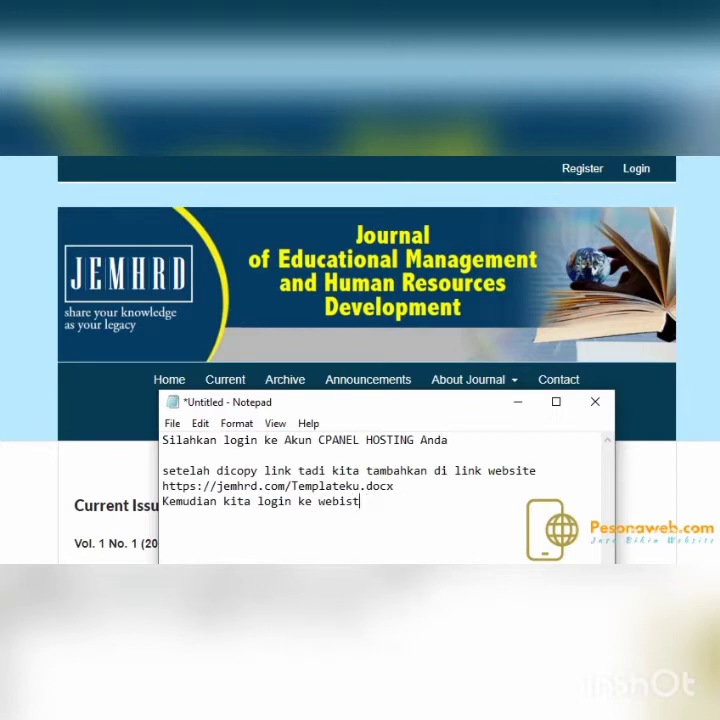
key(BackSpace)
key(BackSpace)
key(BackSpace)
text(site OJS)
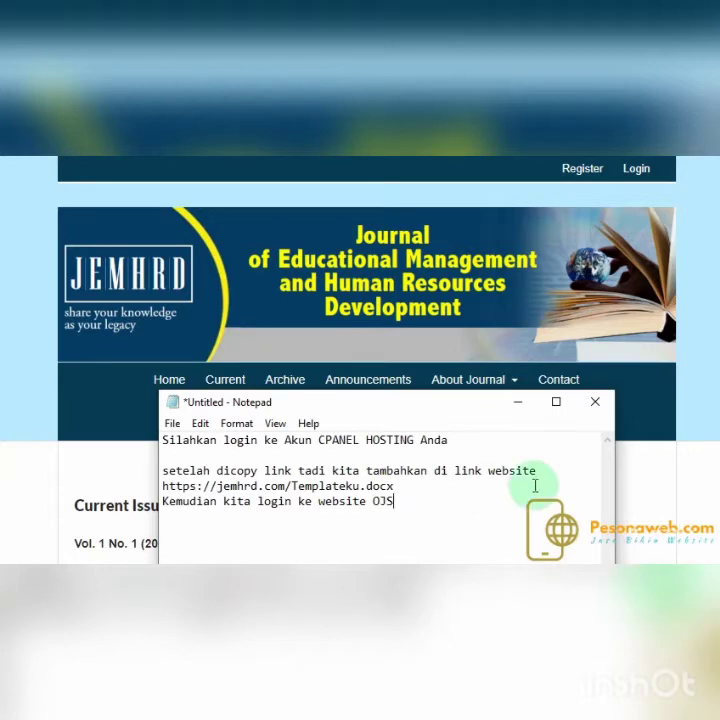
click(519, 408)
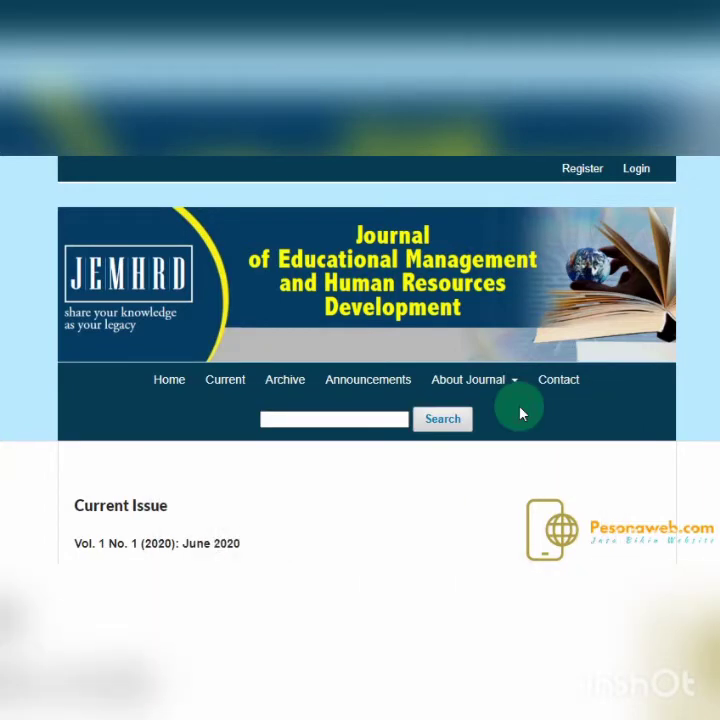
Step: Log in to the OJS journal website with the Admin account and update the password saved in the browser
click(637, 170)
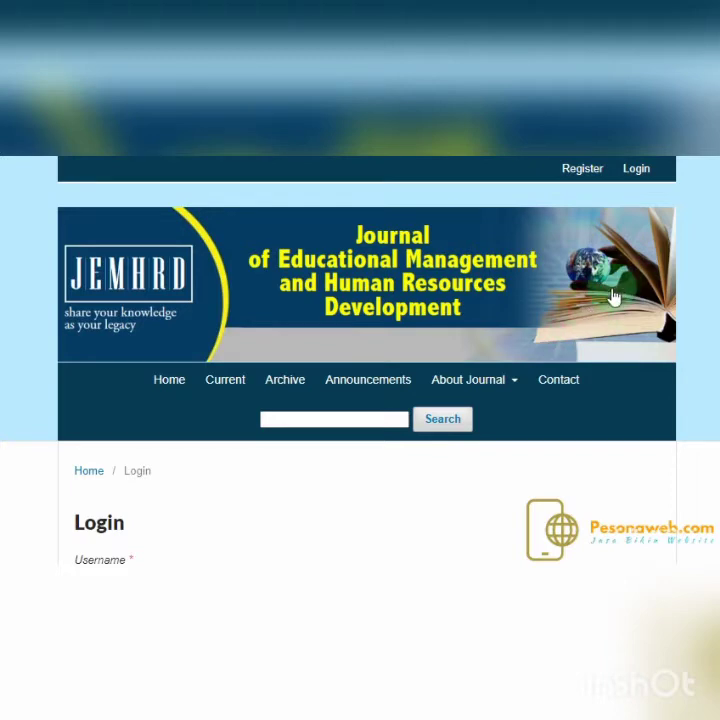
scroll(598, 329, down, 5)
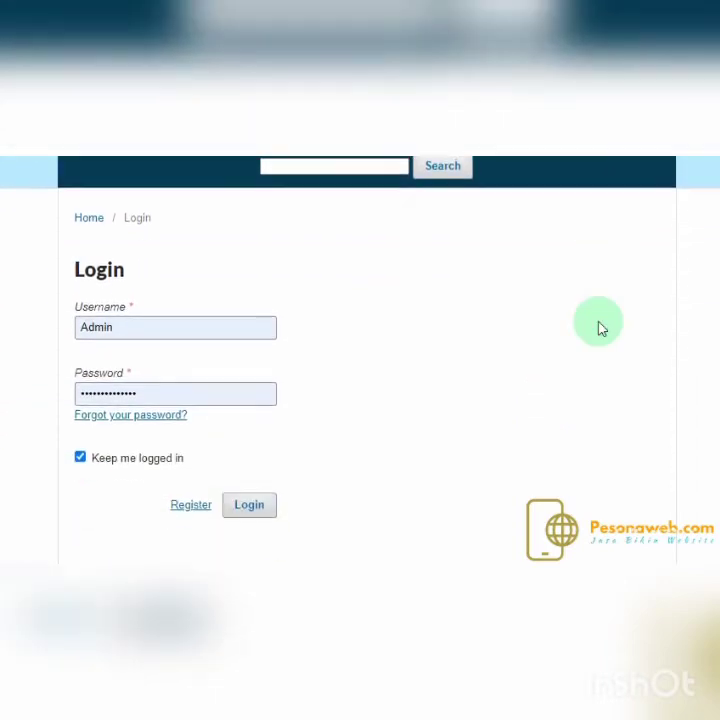
scroll(560, 326, up, 1)
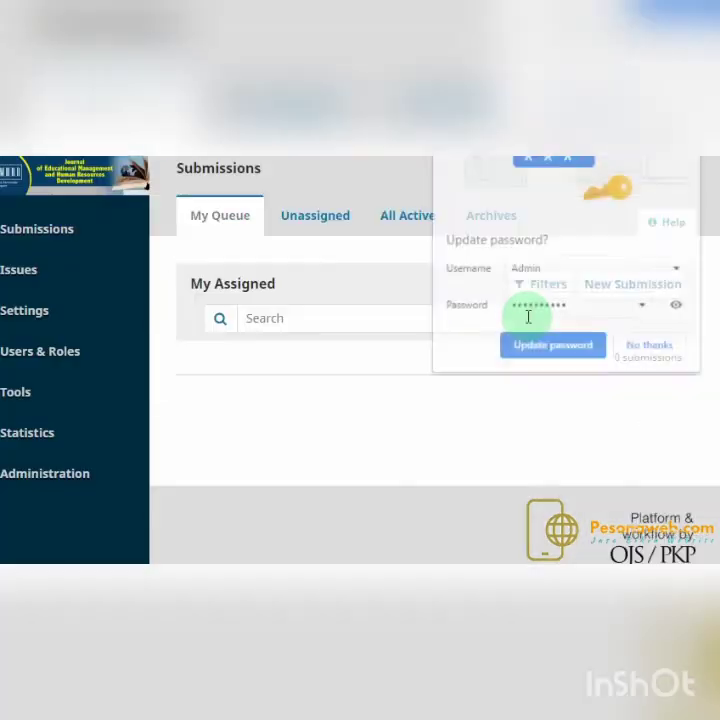
click(578, 348)
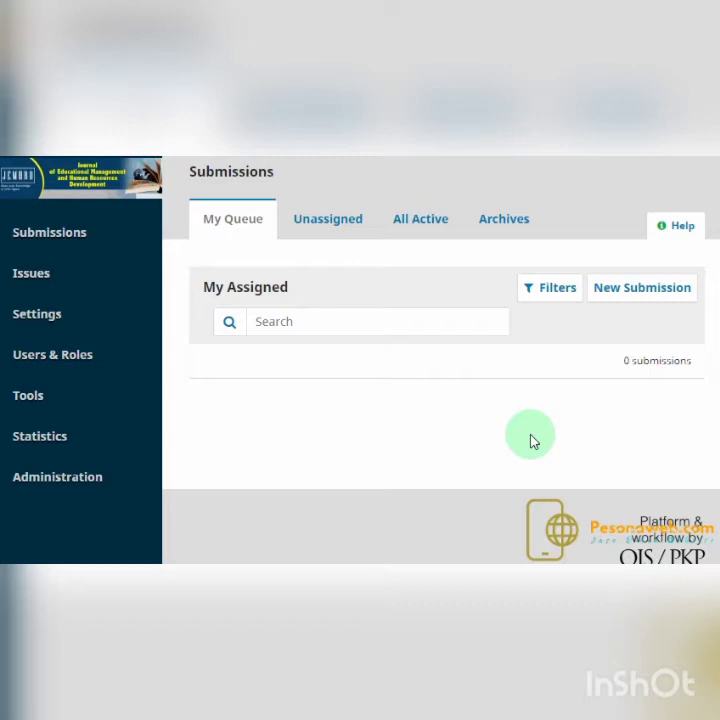
Step: Find the Custom Block Manager among the installed plugins in the website settings and open its list of custom blocks
mouse_move(58, 328)
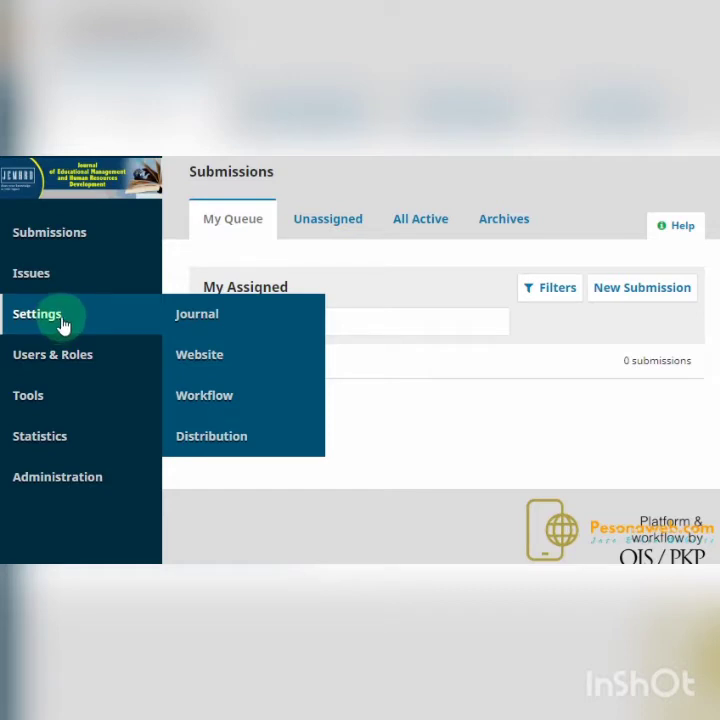
click(202, 354)
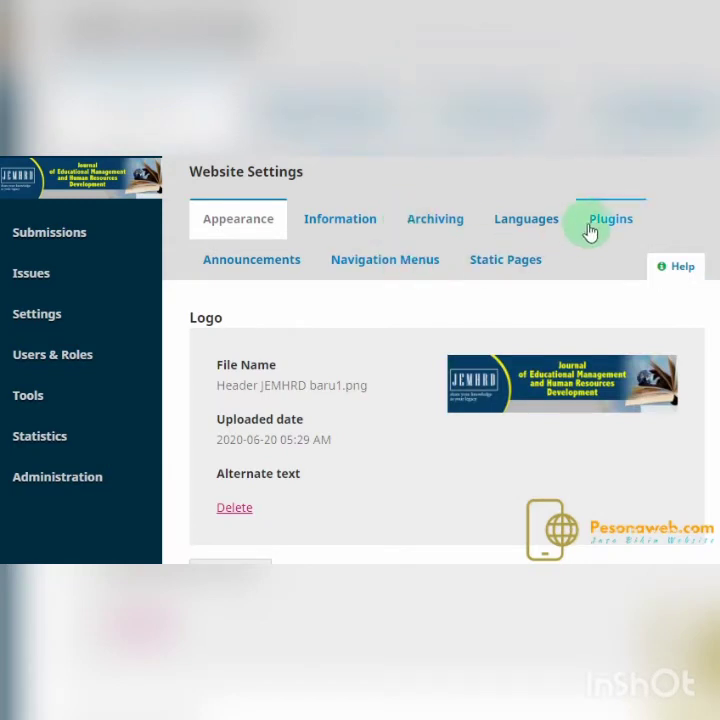
click(619, 221)
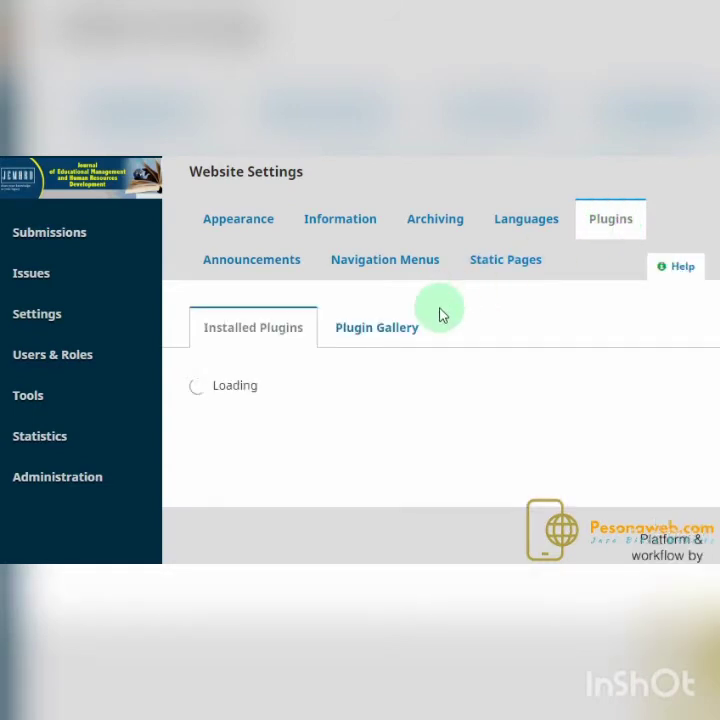
scroll(440, 315, down, 5)
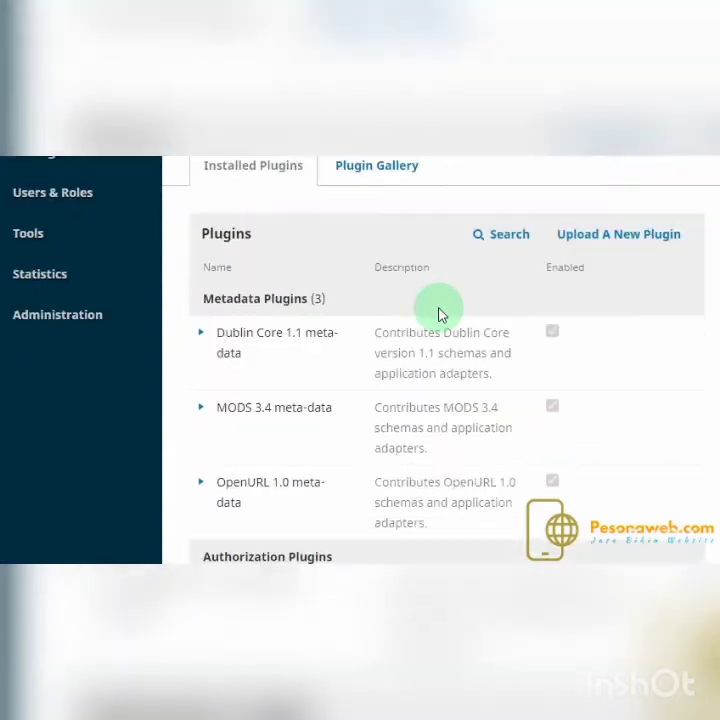
scroll(440, 315, down, 10)
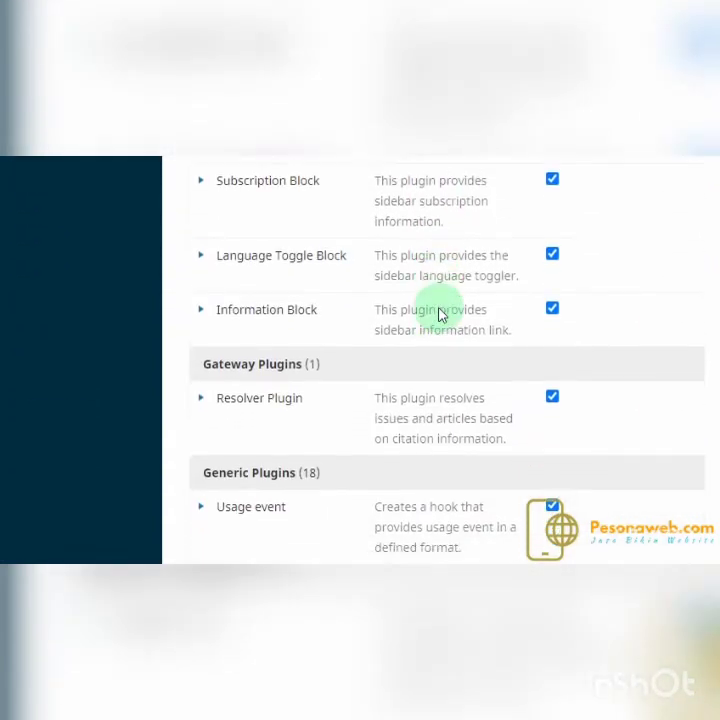
scroll(440, 315, down, 10)
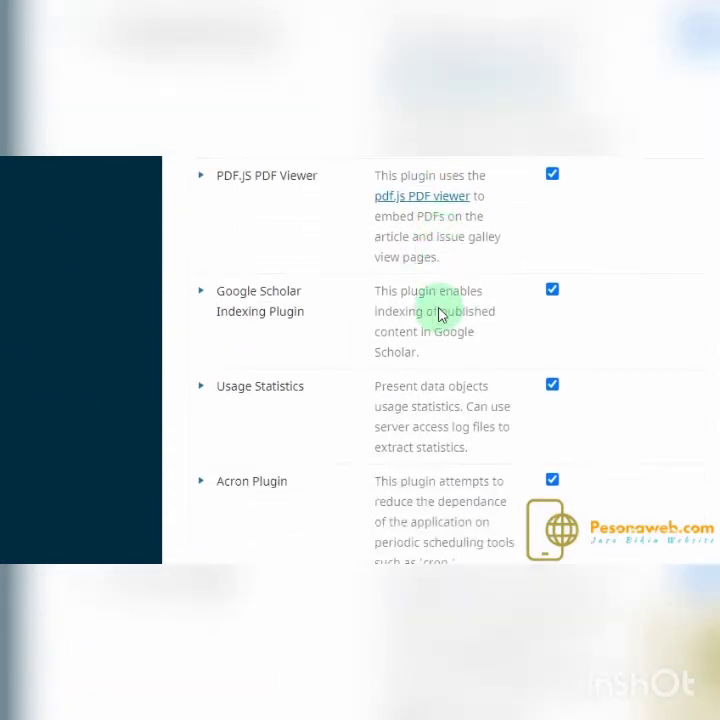
scroll(440, 315, down, 10)
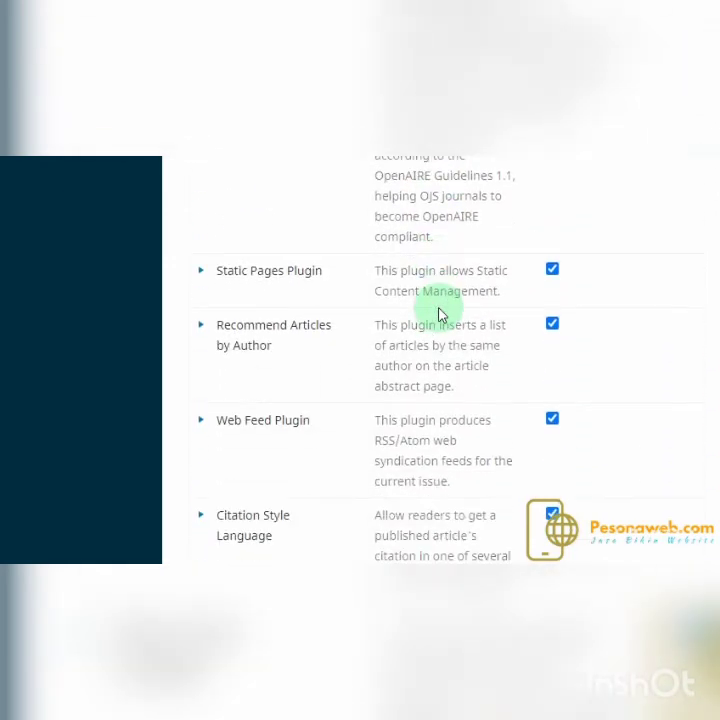
scroll(440, 315, down, 8)
scroll(297, 268, up, 4)
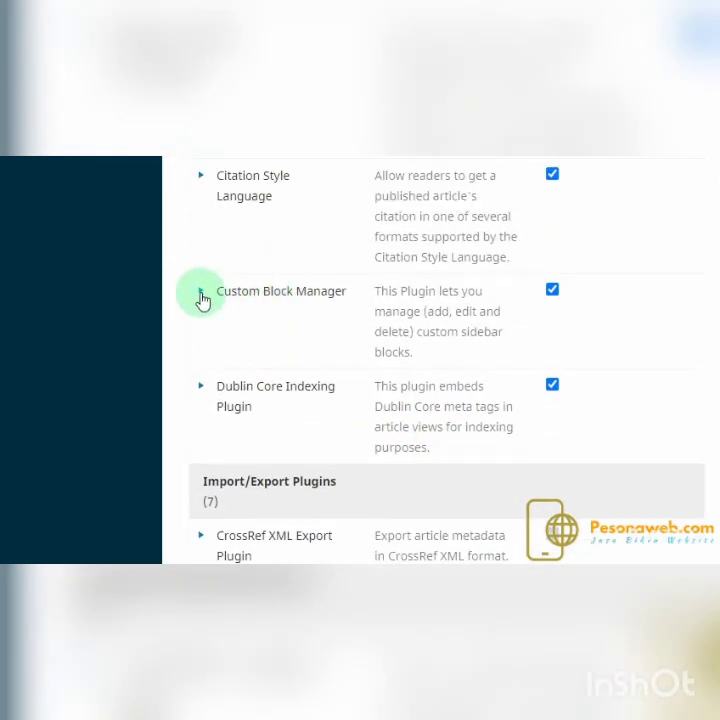
click(200, 293)
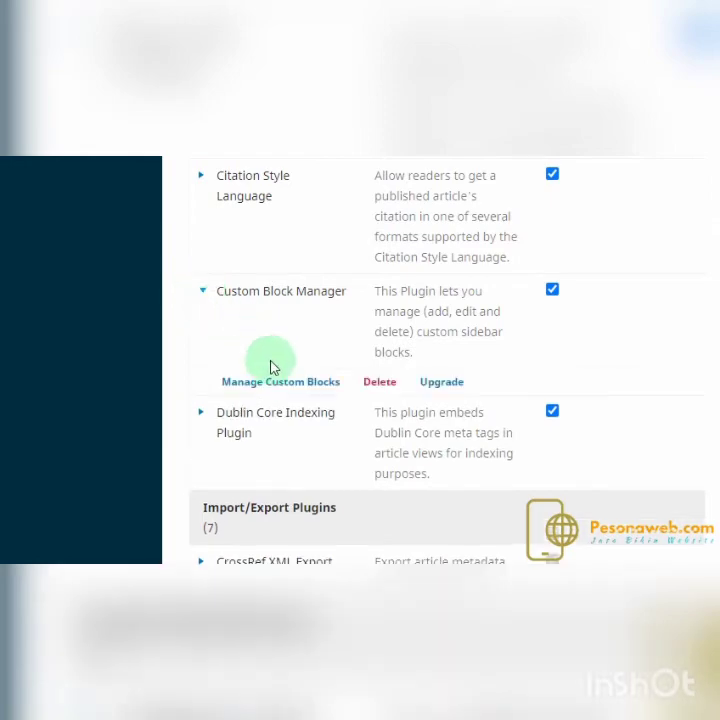
click(289, 384)
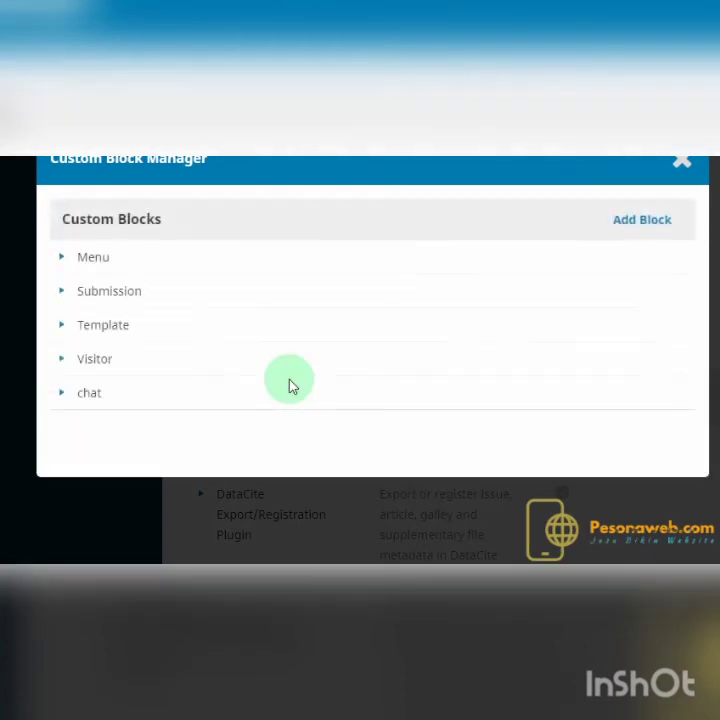
Step: Open the Template block for editing and show the source code of its content
click(62, 330)
click(91, 355)
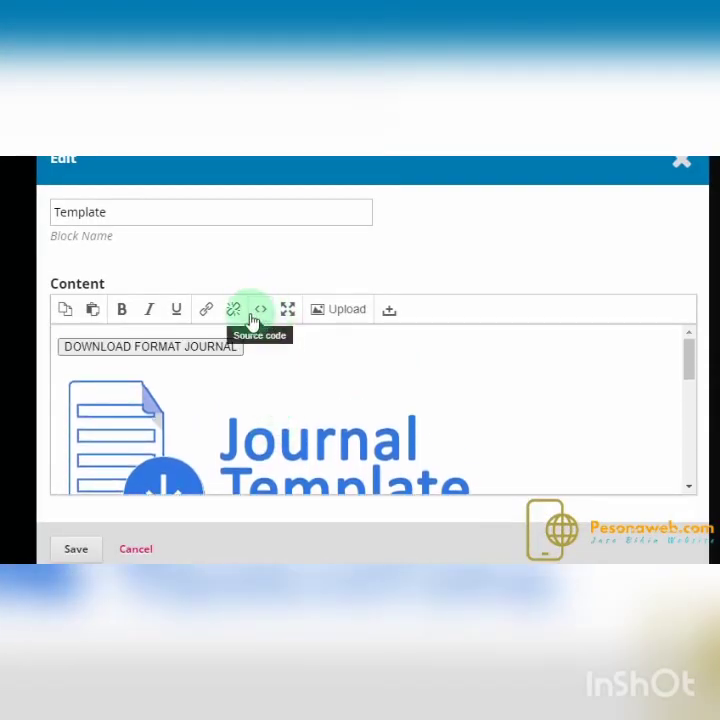
click(262, 312)
key(Up)
key(Up)
key(Up)
key(Up)
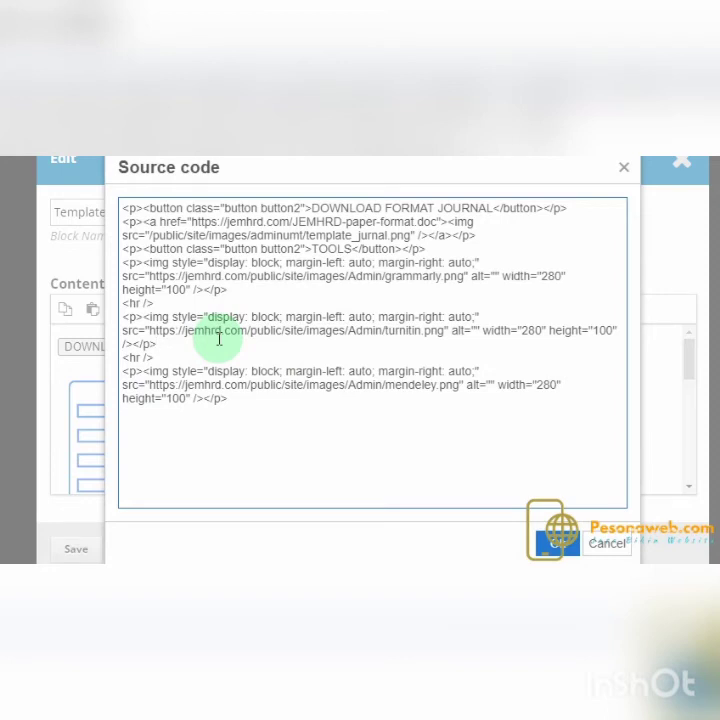
click(199, 221)
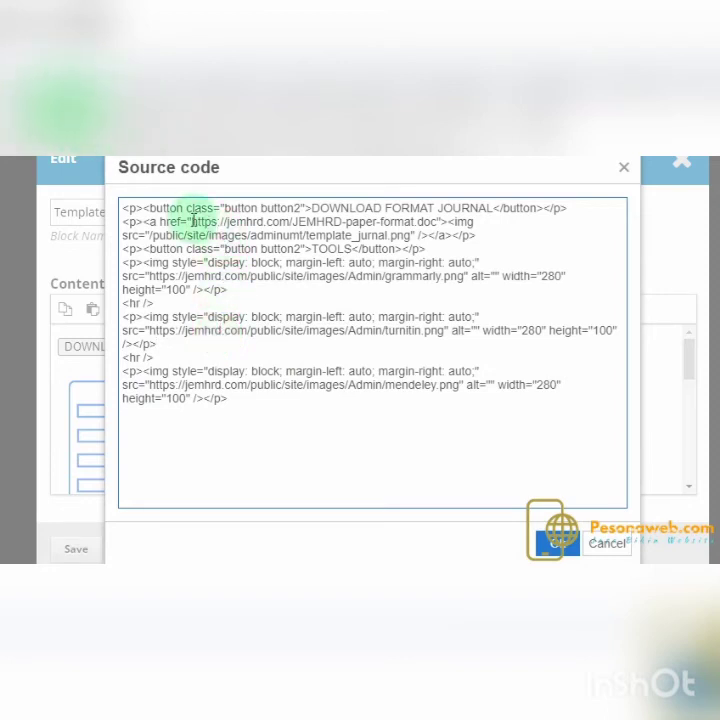
drag(192, 221, 434, 222)
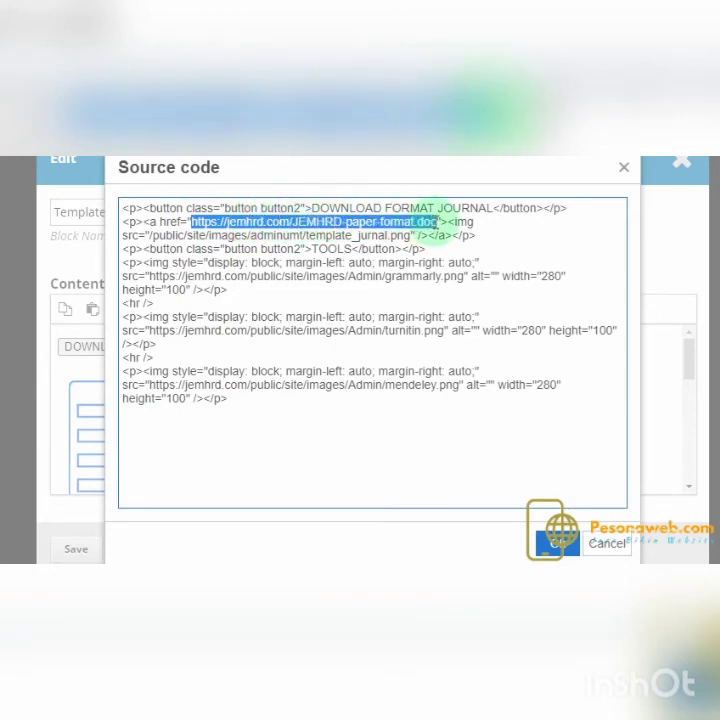
Step: Switch to Notepad and add the line "link yg saya sorot silahkan ganti dengan link" below the existing notes
key(alt+Tab)
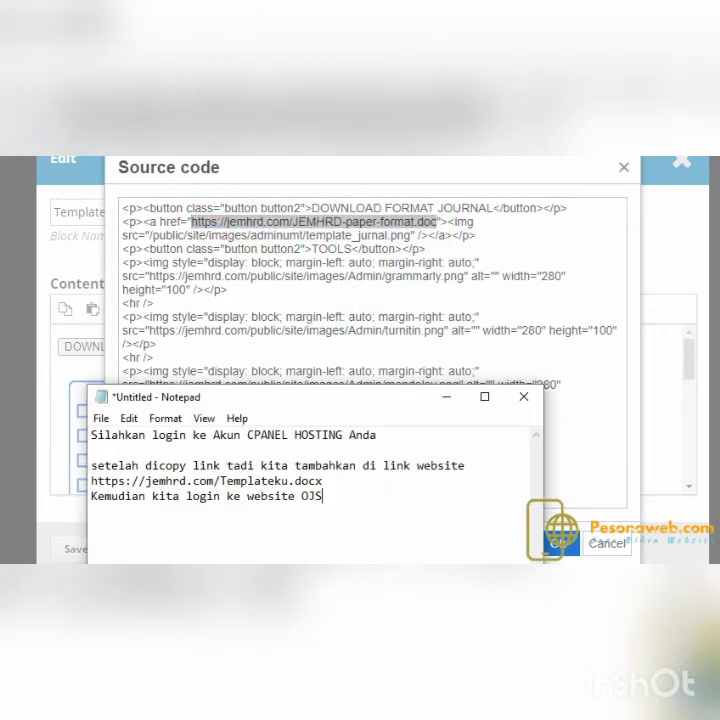
drag(180, 397, 297, 410)
key(Return)
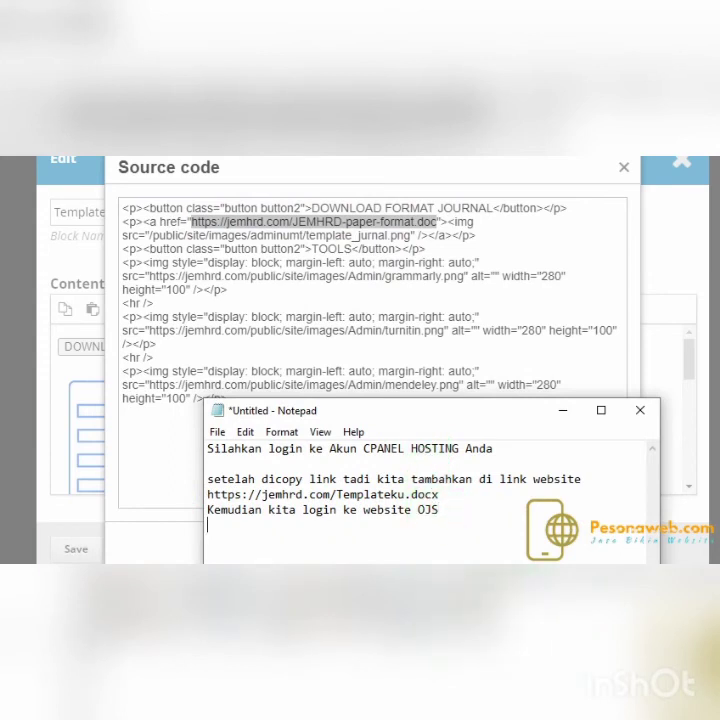
text(link)
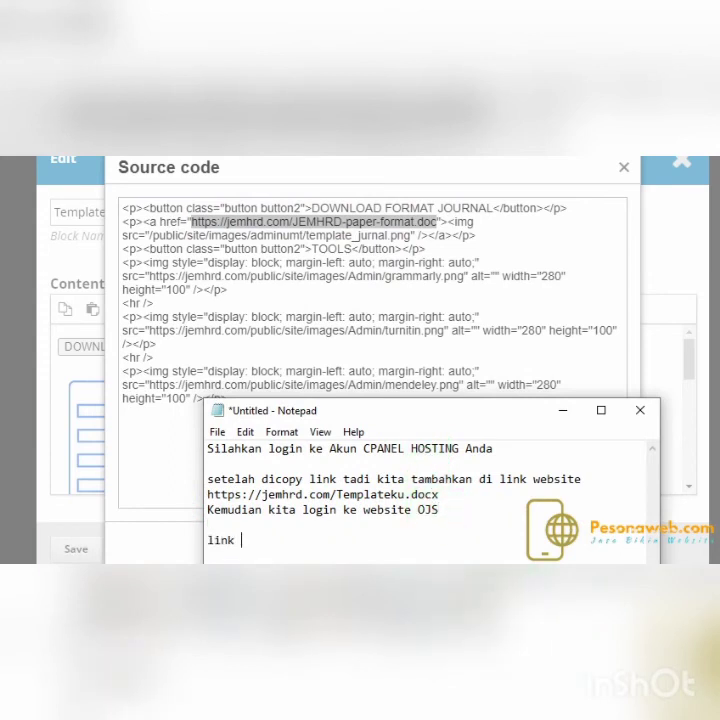
text( yg saya sorot)
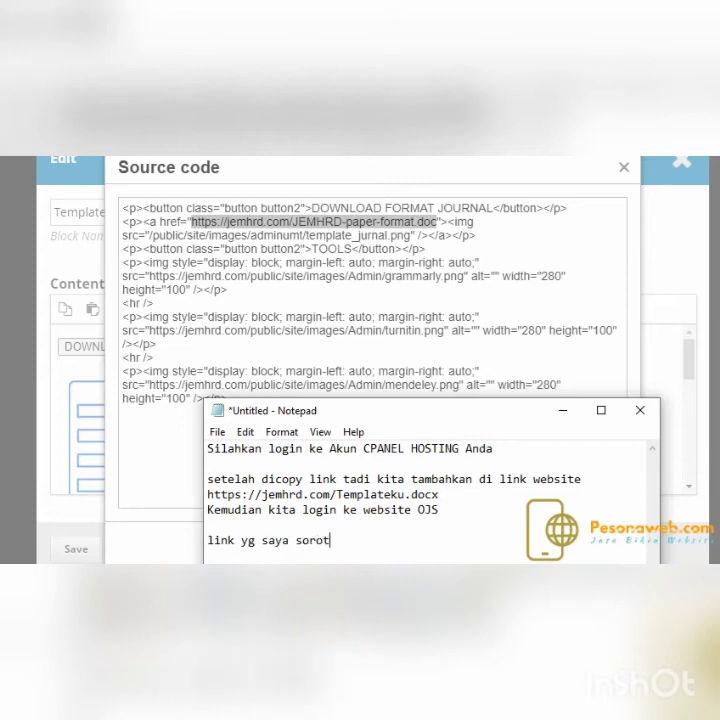
text( silahkan)
text( g)
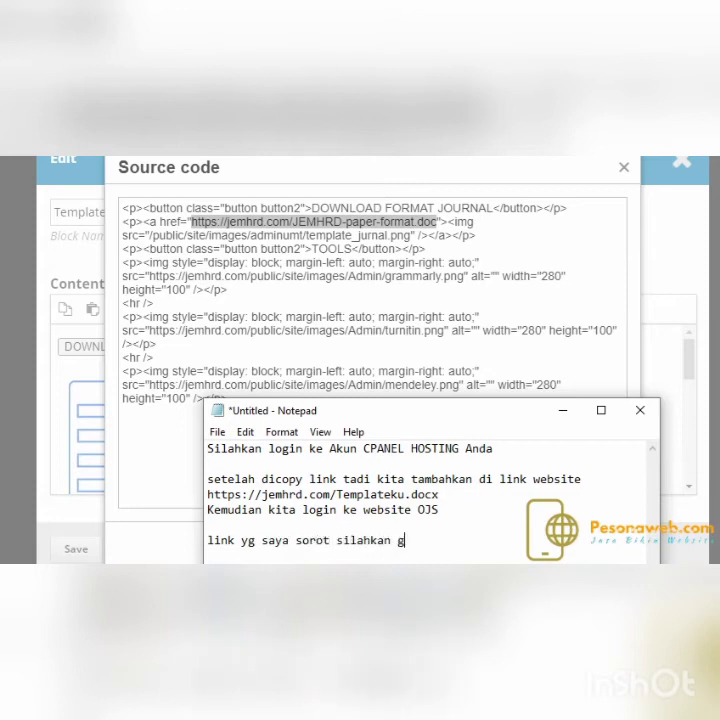
text(anti dengan link)
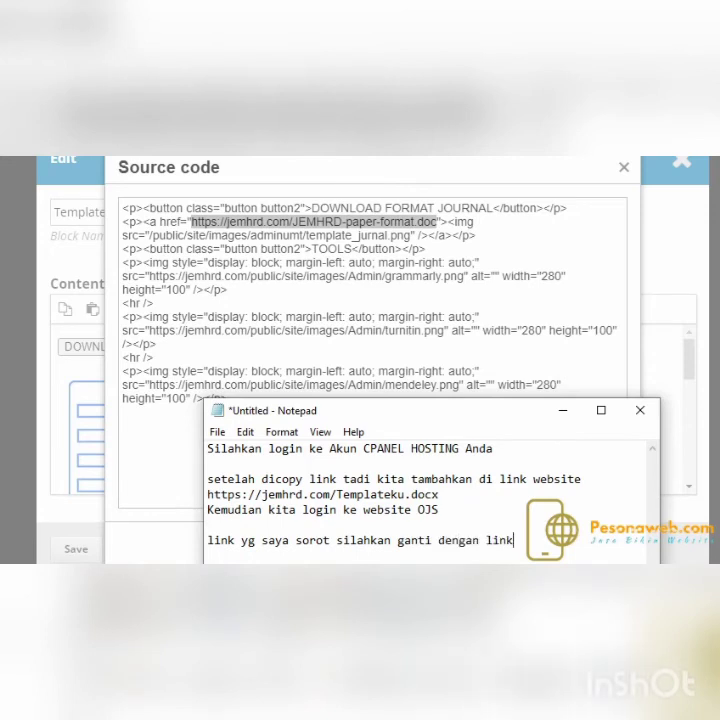
drag(207, 494, 438, 494)
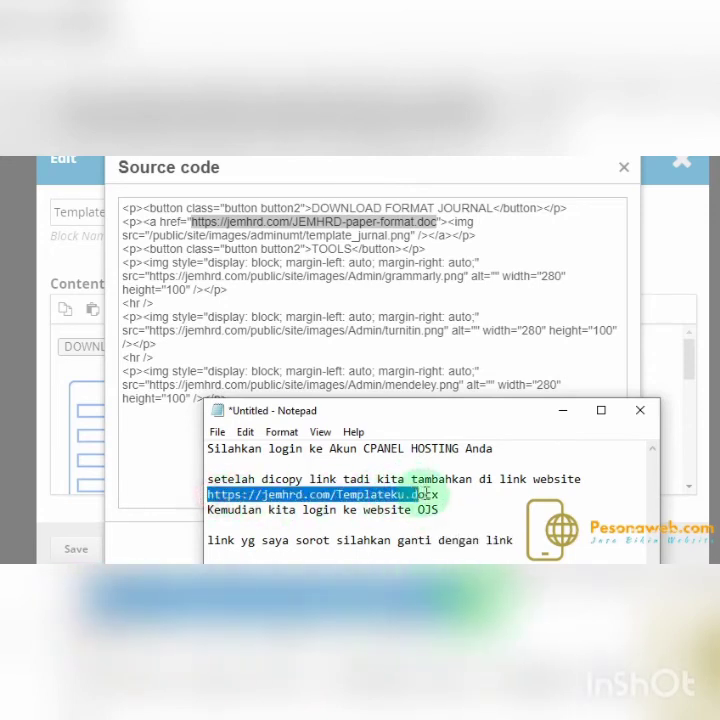
right_click(432, 494)
click(475, 300)
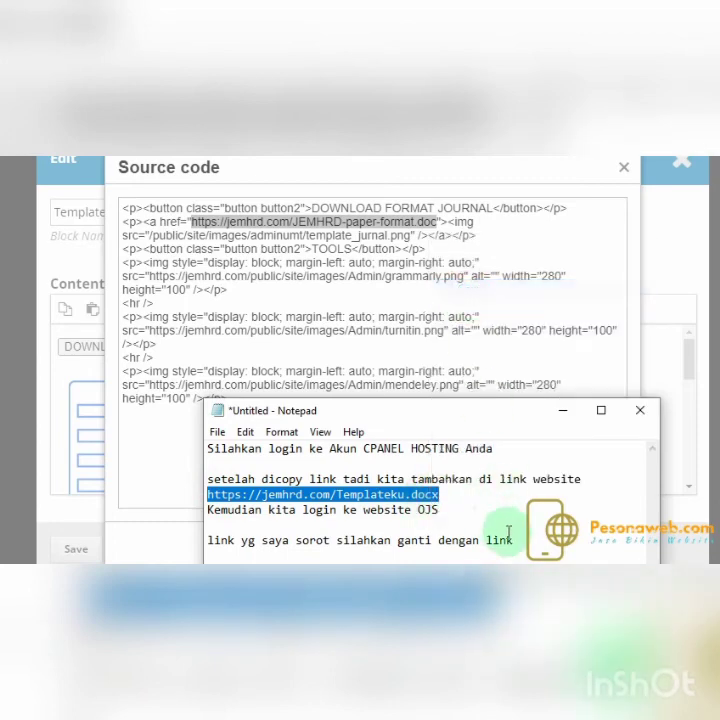
drag(420, 410, 430, 340)
click(545, 468)
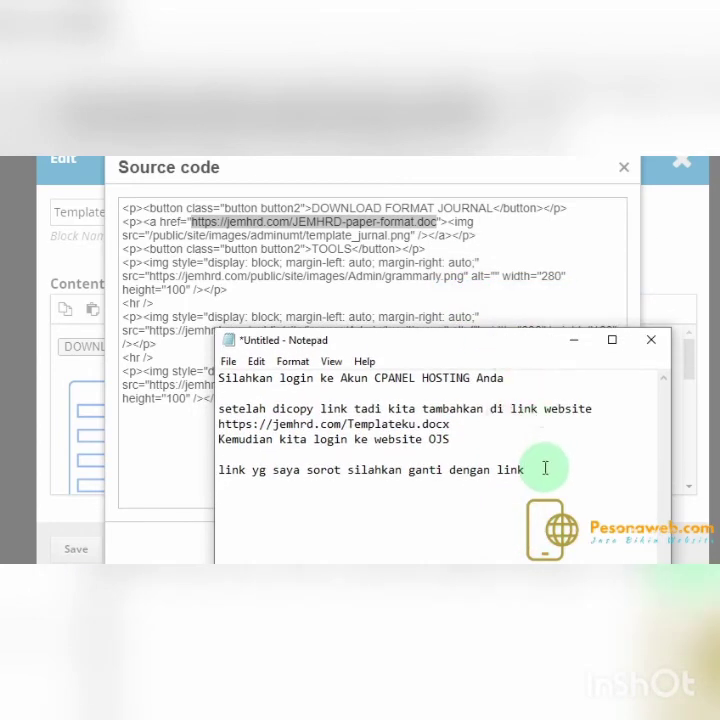
key(Return)
key(ctrl+v)
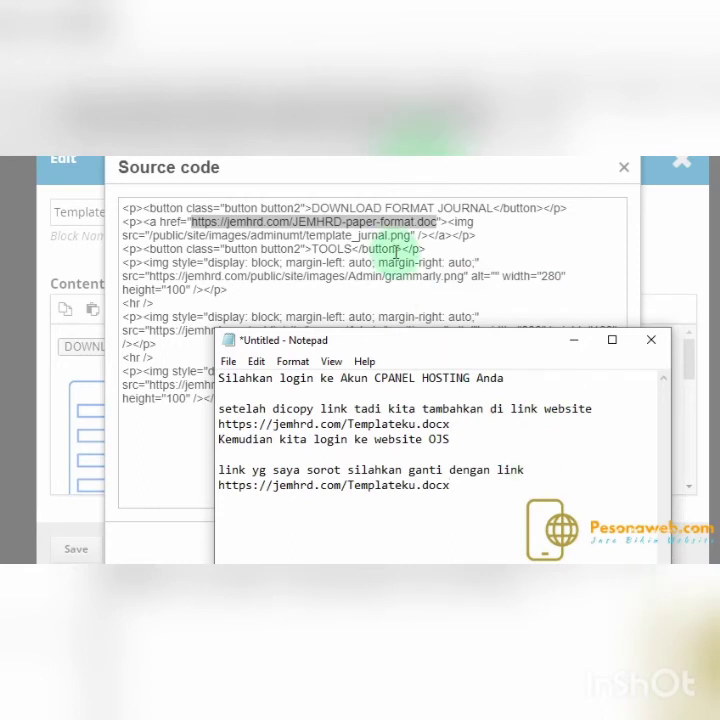
double_click(205, 222)
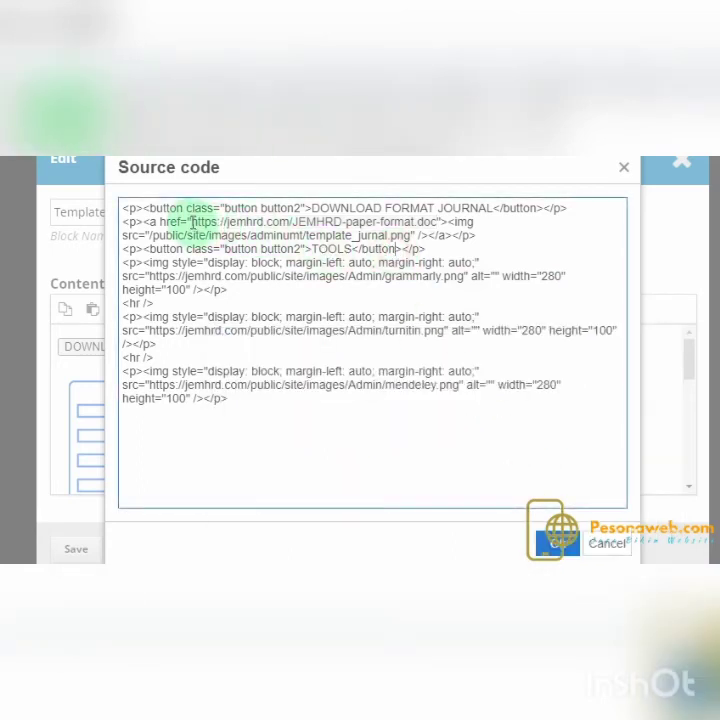
drag(205, 222, 432, 224)
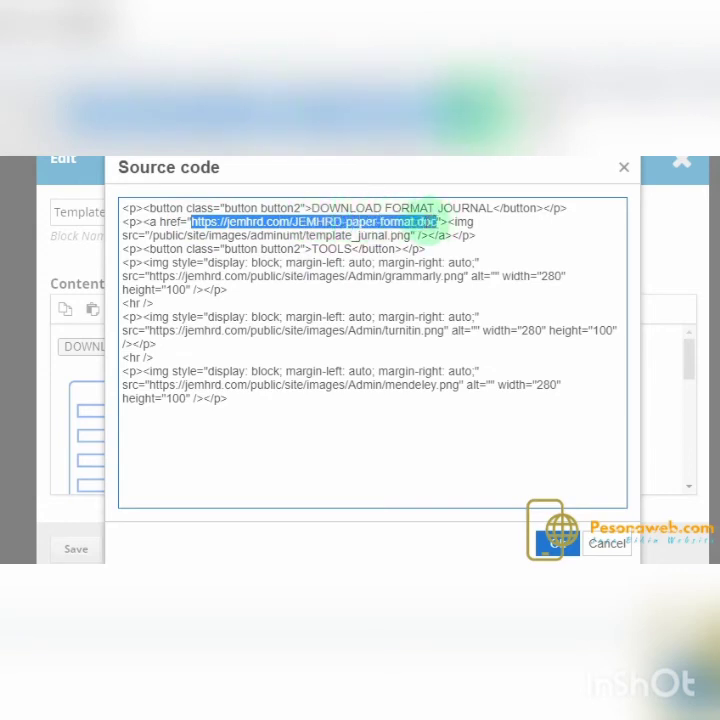
key(ctrl+v)
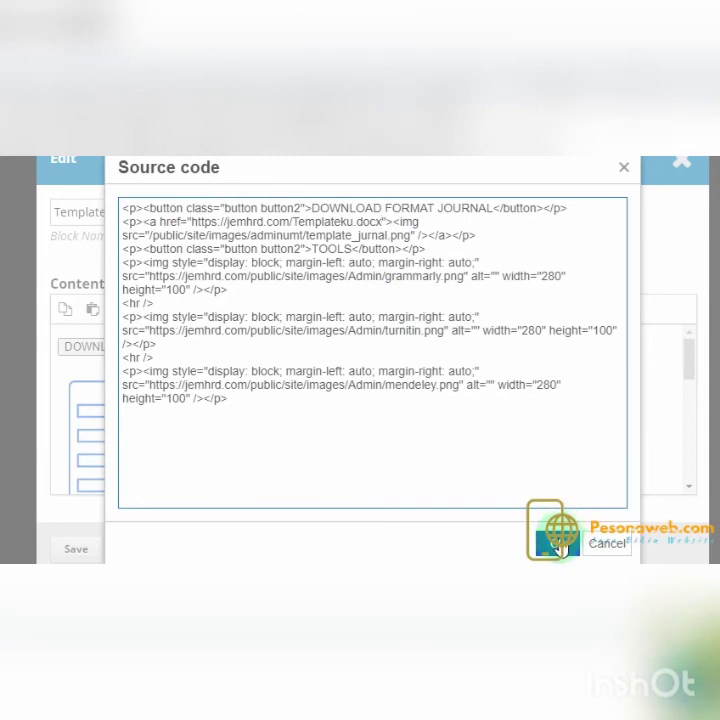
click(560, 545)
scroll(475, 402, down, 5)
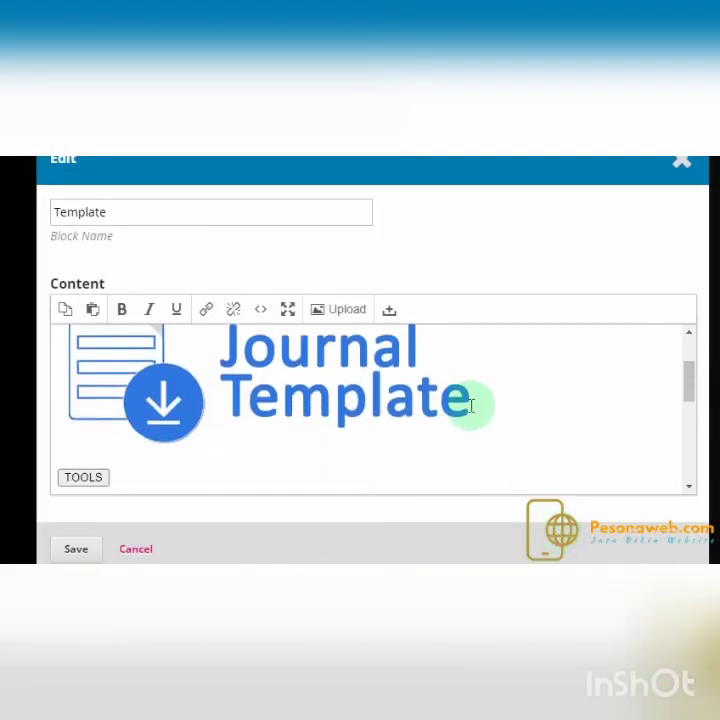
click(75, 550)
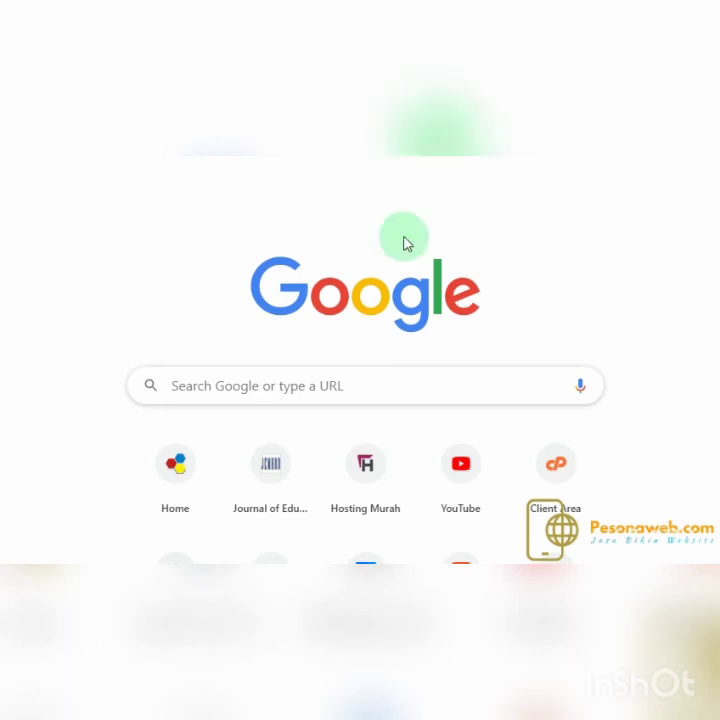
Step: Open the jemhrd.com journal website from the blank browser page
click(392, 390)
text(jem)
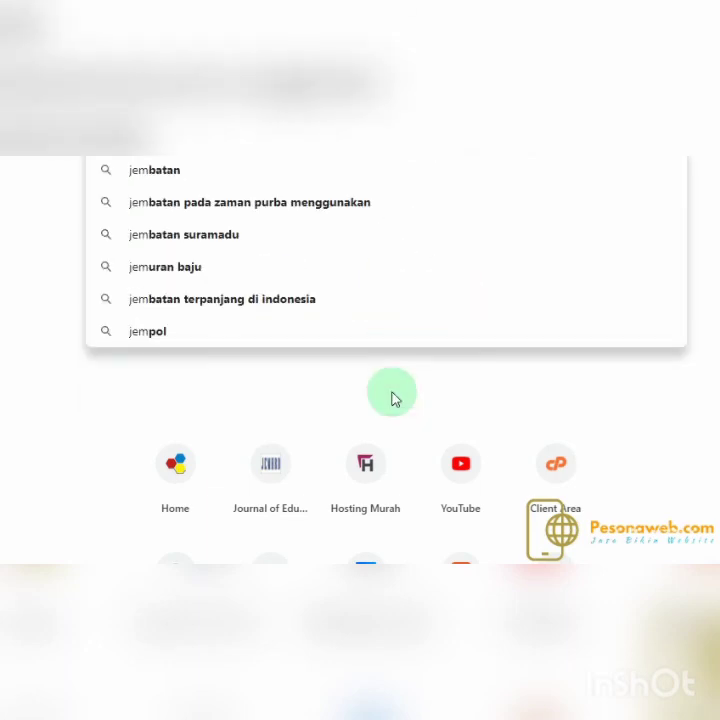